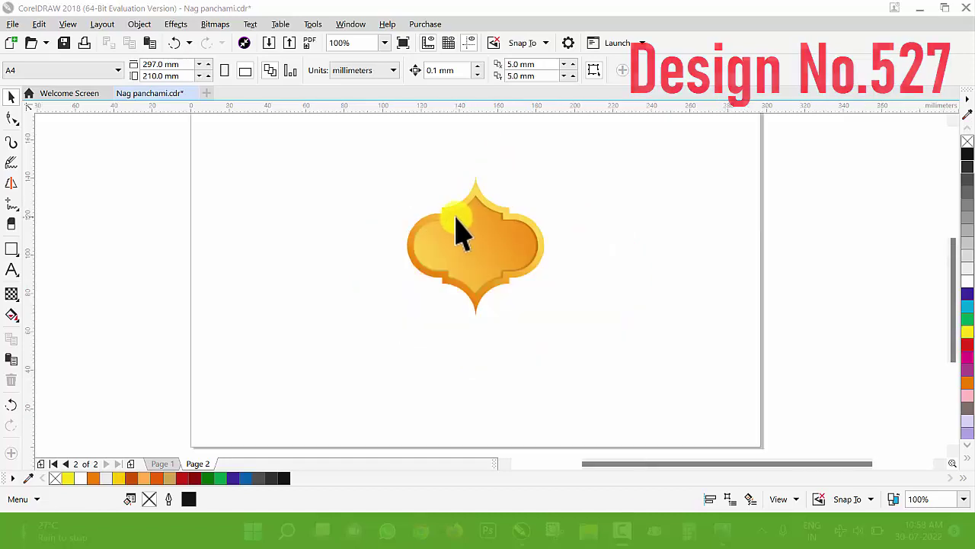
Move the gold frame off the page and draw a rectangle about 66 mm wide and 32 mm high in its place
left_click_drag(456, 221, 815, 238)
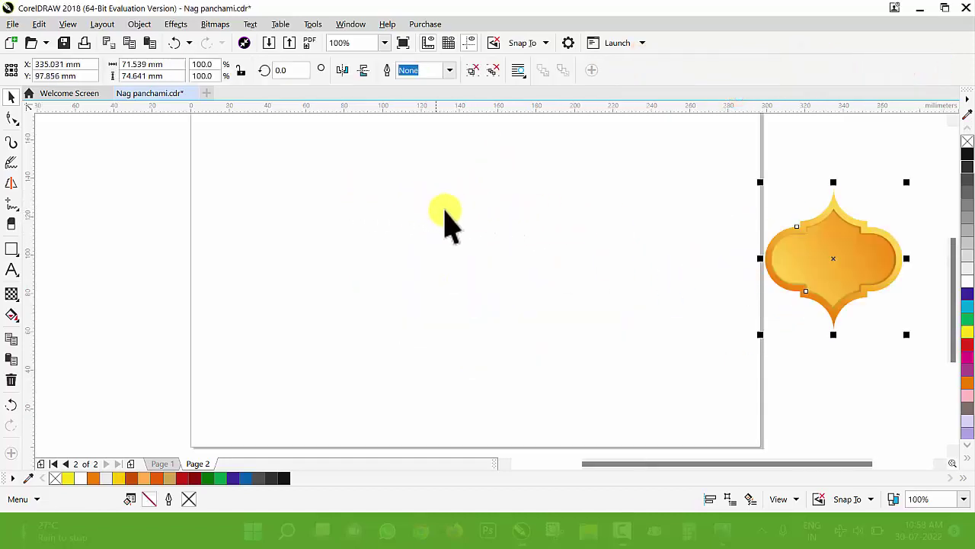
scroll(444, 223, "up", 3)
left_click(11, 249)
left_click_drag(398, 197, 653, 319)
key("space")
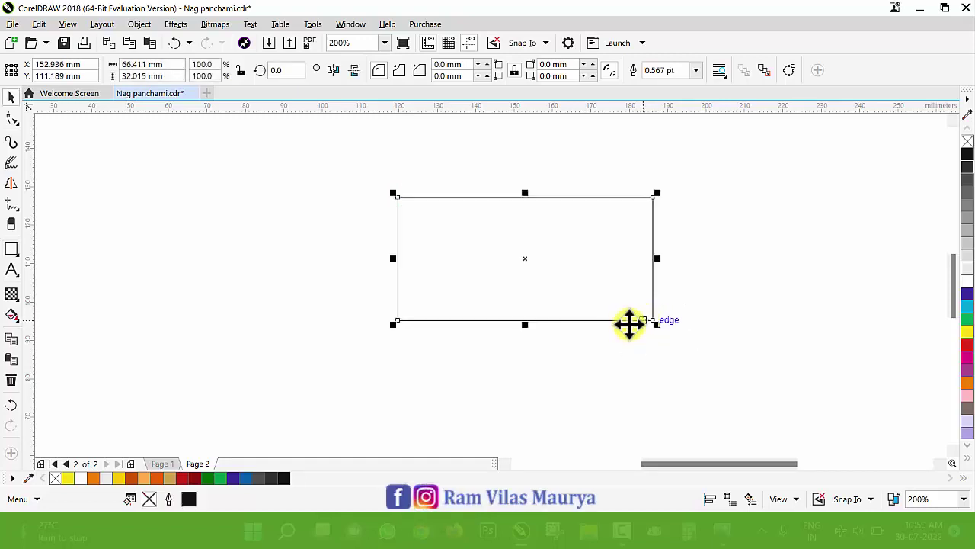
Round all four corners of the rectangle fully with the Shape tool, to a radius of about 16 mm
left_click(12, 117)
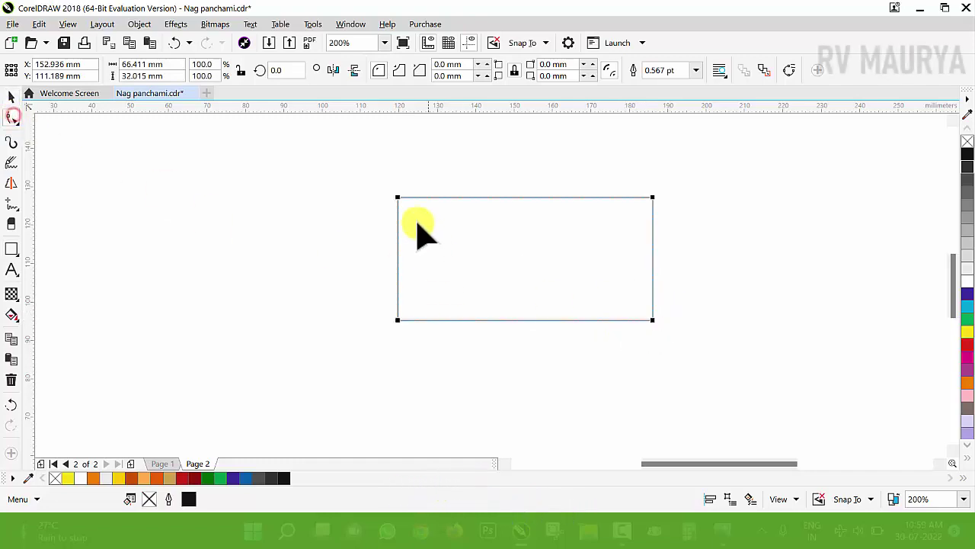
left_click_drag(399, 199, 429, 279)
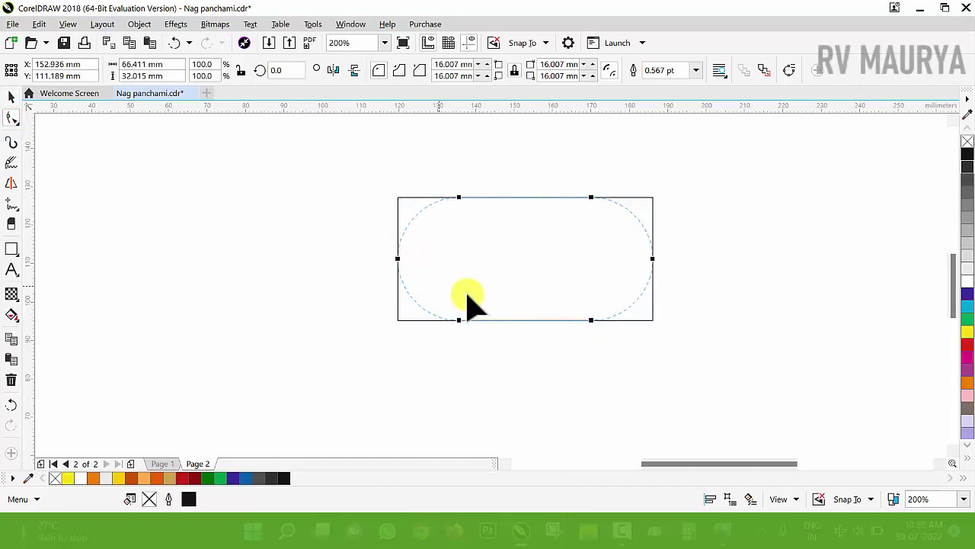
key("space")
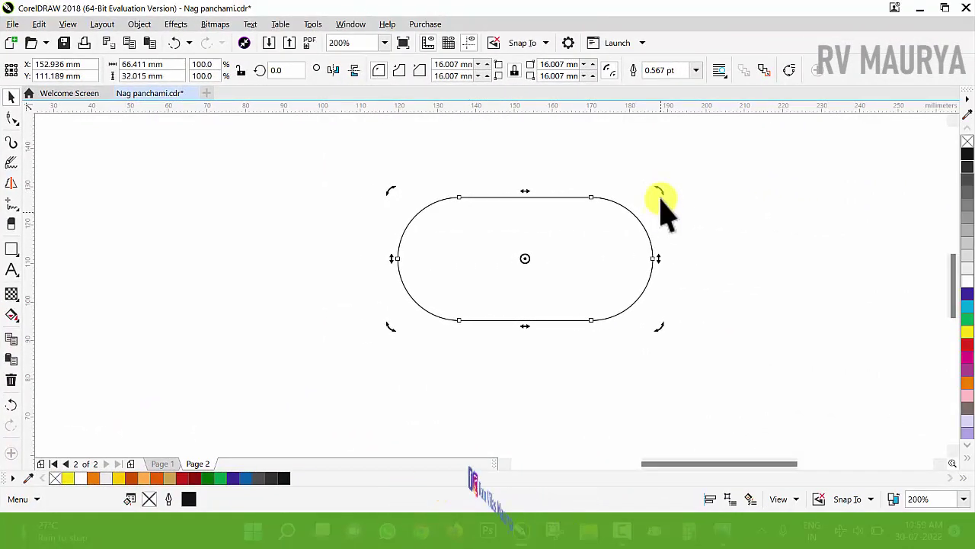
Create a copy of the rounded shape rotated to 270° and give the copy scalloped corners
left_click_drag(659, 192, 551, 331)
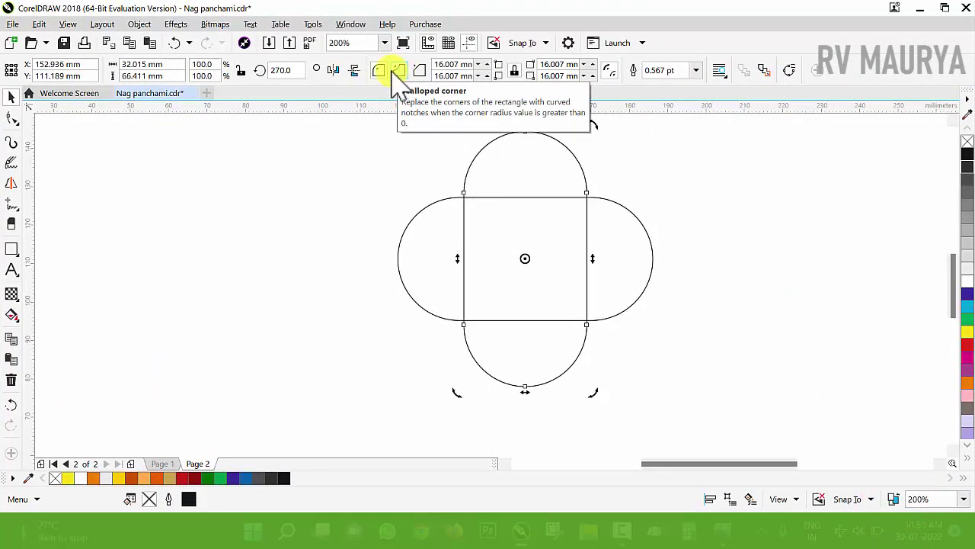
left_click(398, 70)
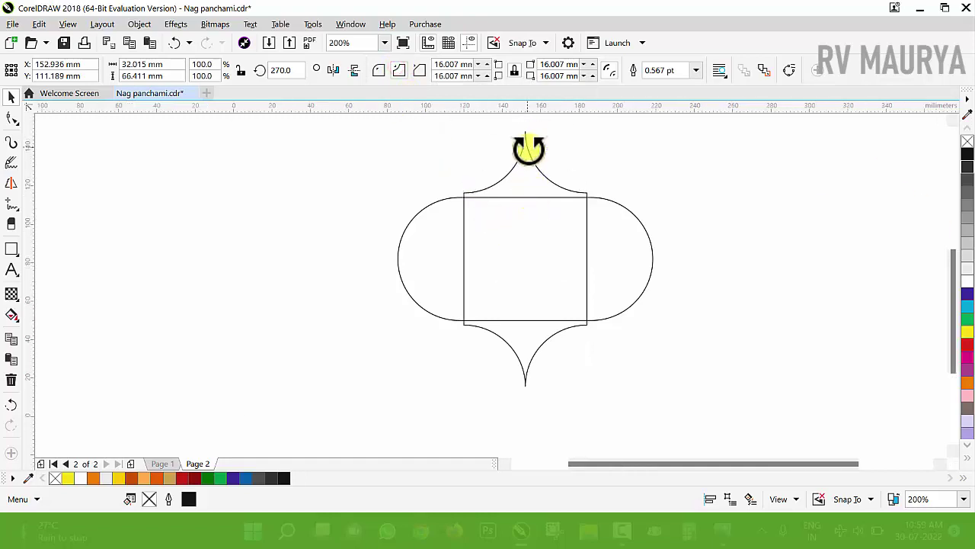
Enlarge the upright scalloped shape slightly to about 70.5 mm high and weld it with the rounded shape into one curve
scroll(529, 149, "down", 2)
scroll(537, 153, "up", 2)
scroll(533, 144, "up", 2)
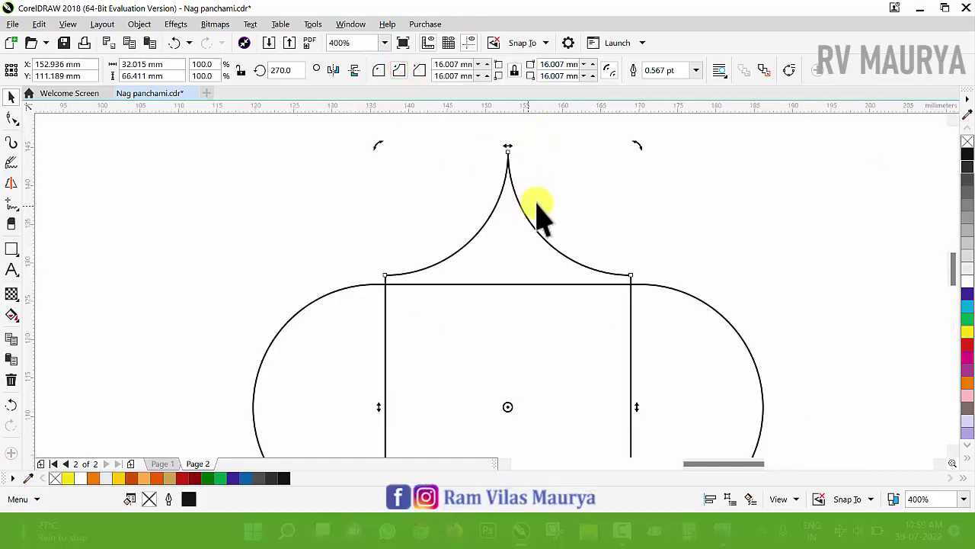
left_click(694, 205)
left_click(521, 253)
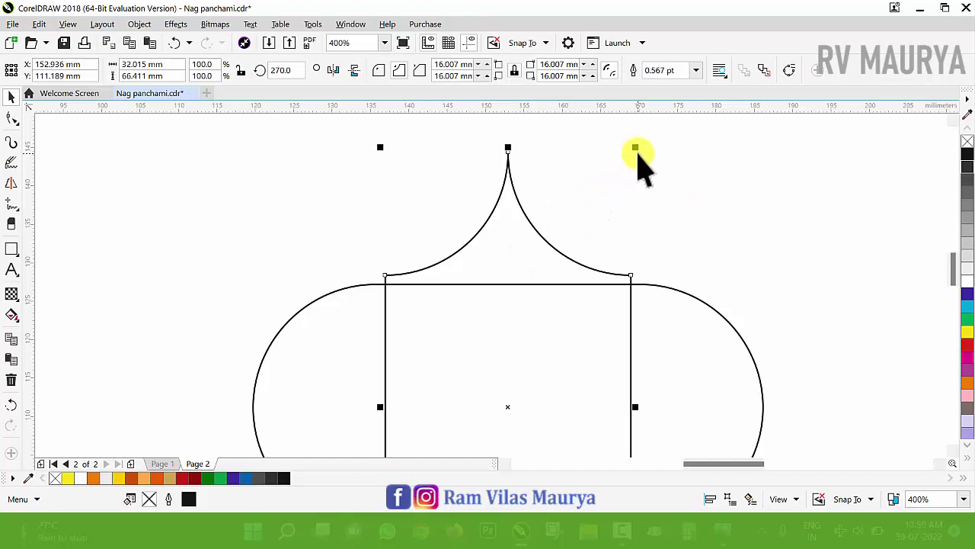
left_click_drag(636, 148, 651, 139)
left_click(668, 308)
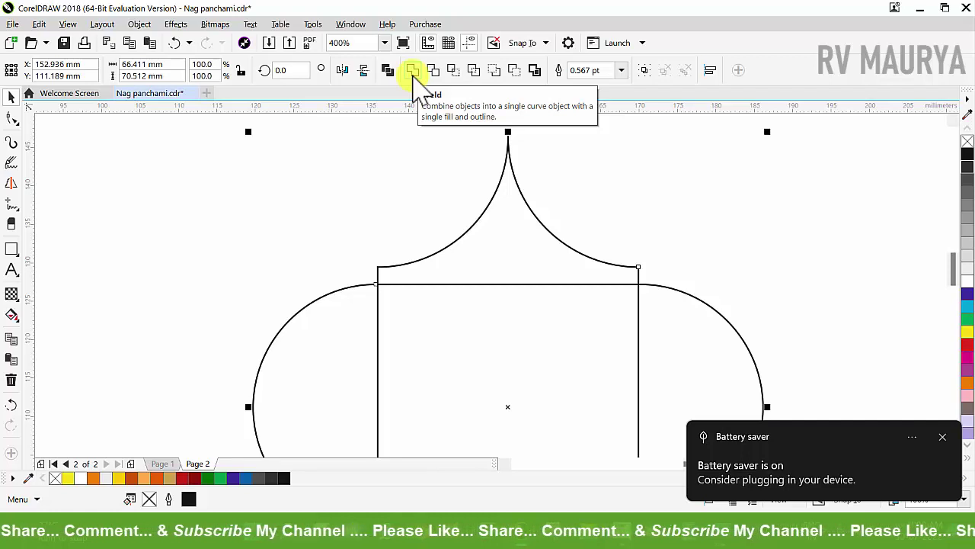
left_click(412, 70)
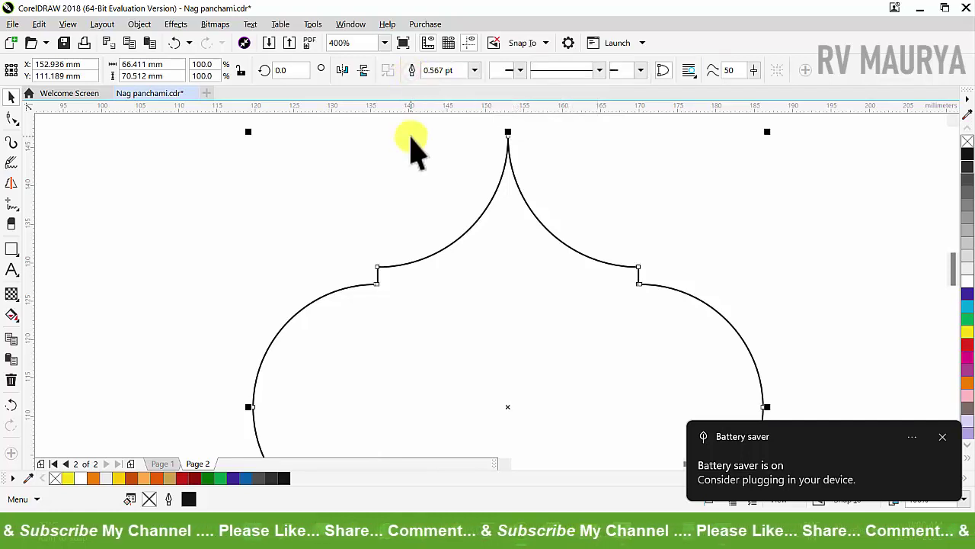
Bring the gold frame back onto the page beside the welded outline and shift the outline slightly away from it
scroll(503, 229, "down", 4)
key("z")
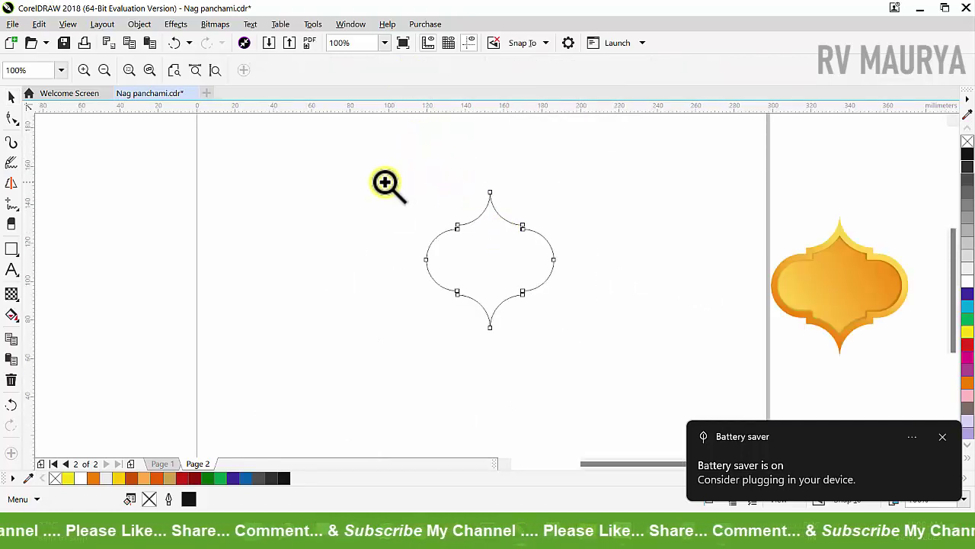
left_click_drag(366, 170, 564, 279)
key("z")
left_click_drag(116, 183, 629, 394)
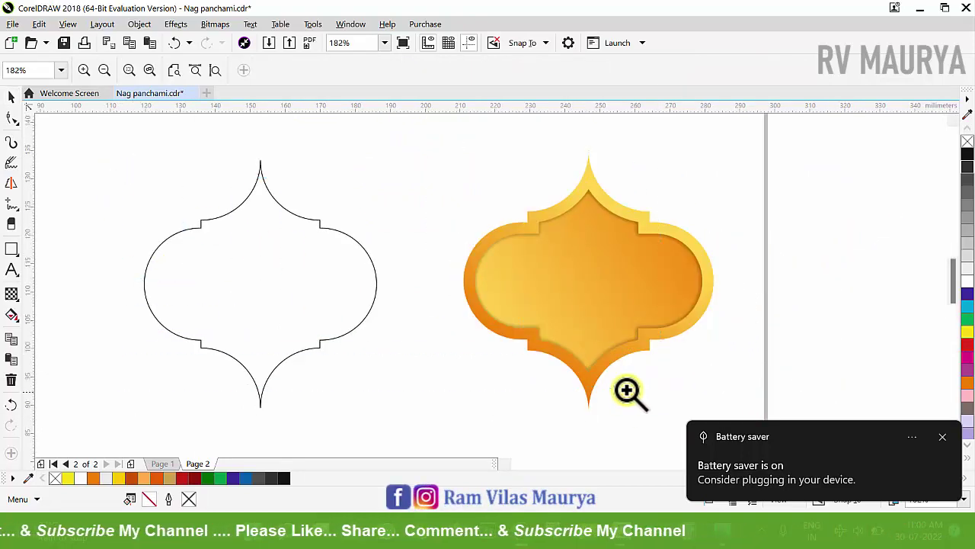
key("space")
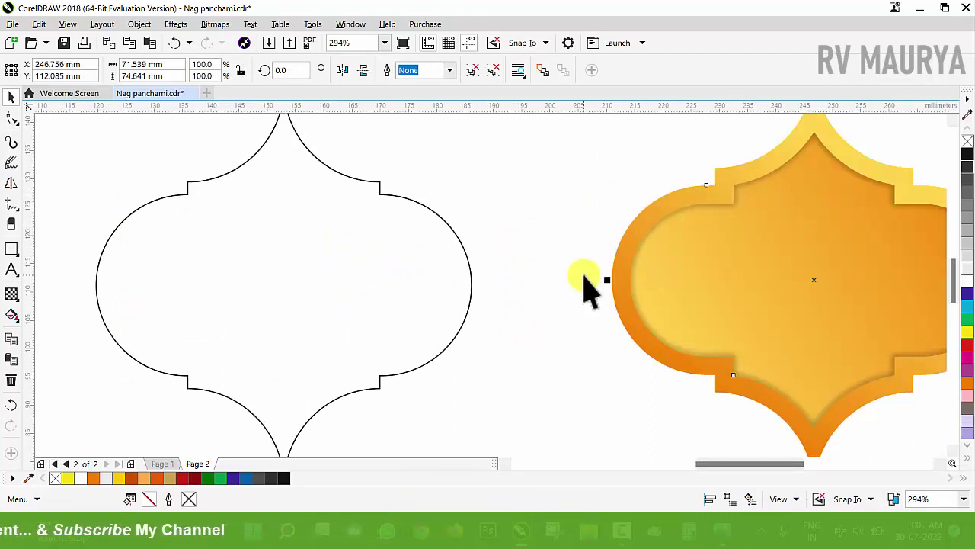
scroll(632, 266, "down", 3)
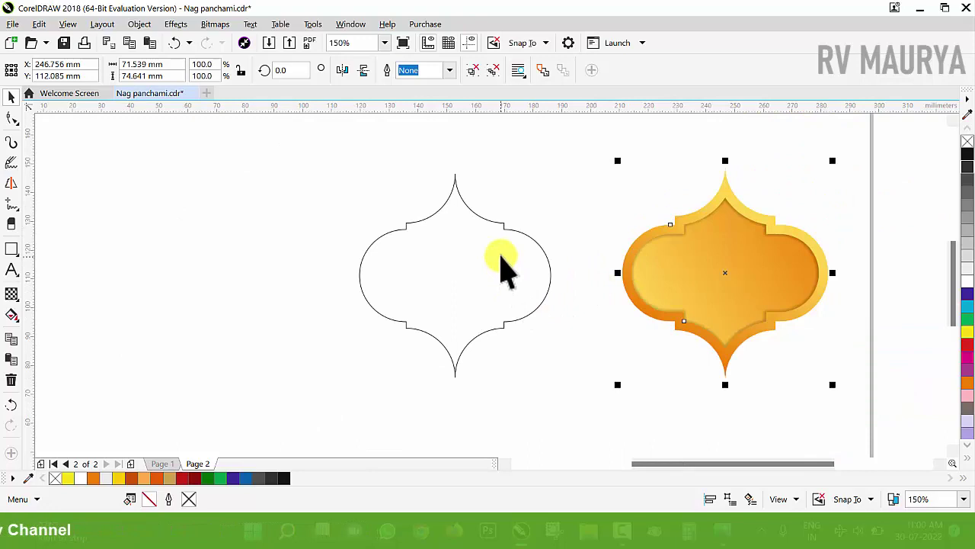
left_click_drag(506, 244, 479, 251)
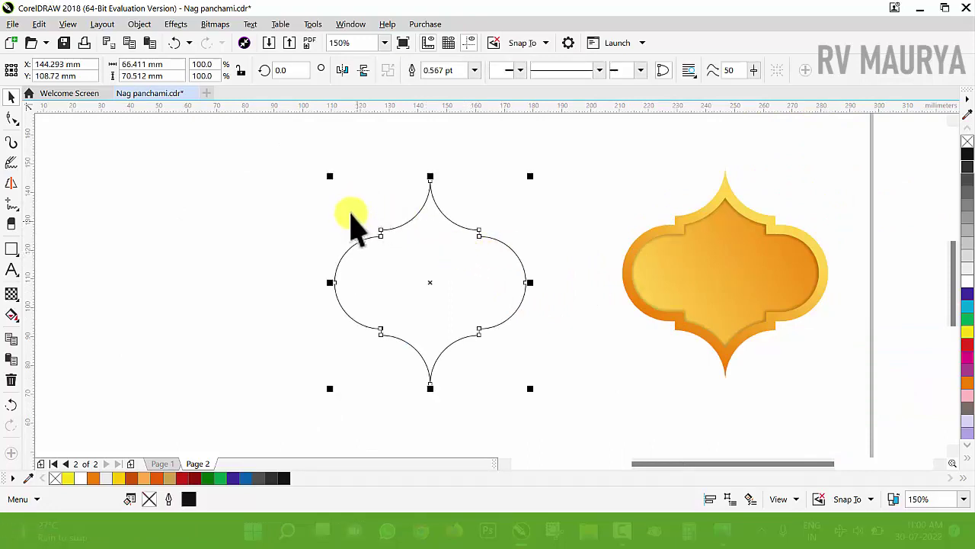
Add a one-step inside contour to the welded outline and break it apart into a separate inner shape
key("z")
left_click_drag(303, 149, 688, 398)
key("space")
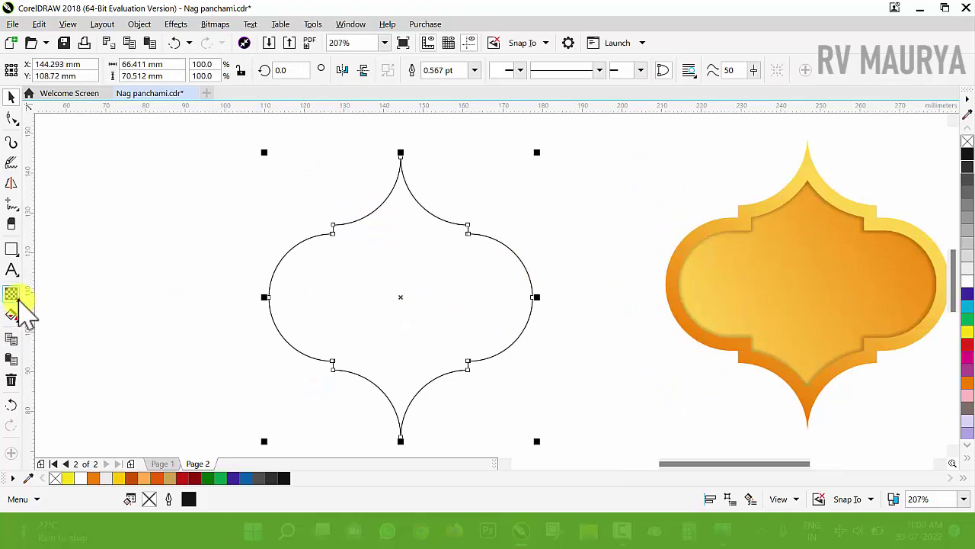
left_click(18, 300)
left_click(58, 327)
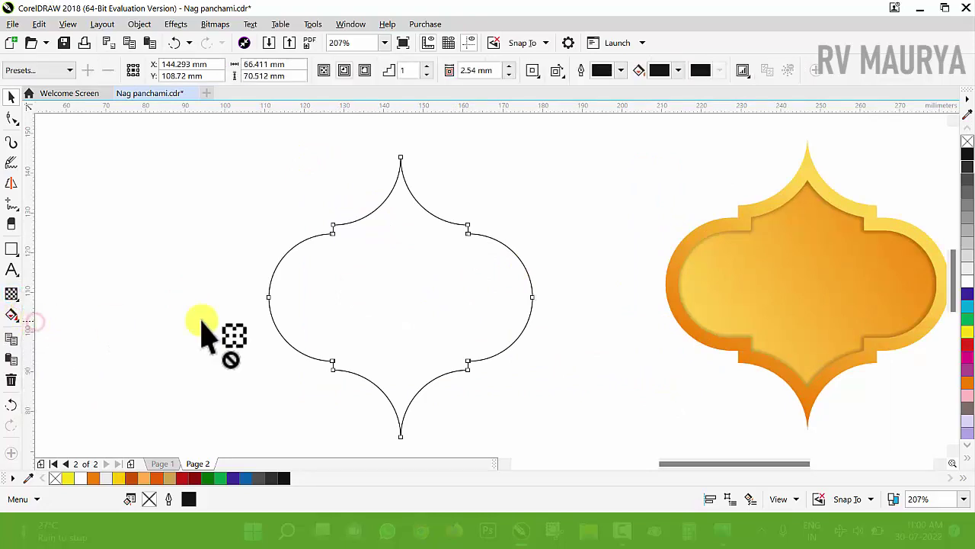
left_click_drag(329, 280, 282, 232)
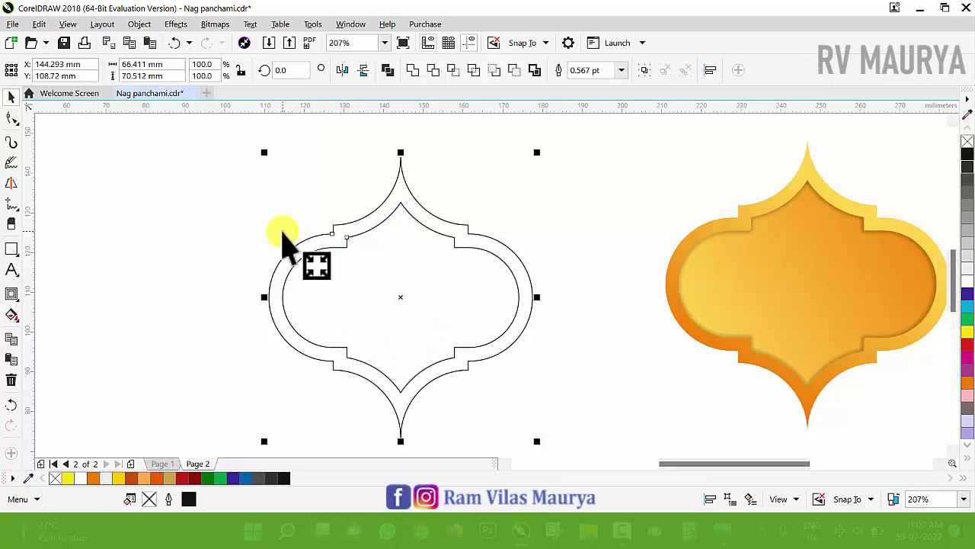
Fill the outer shape with a linear gradient from blue at lower left to magenta at upper right, and remove its outline
left_click(133, 307)
left_click(391, 196)
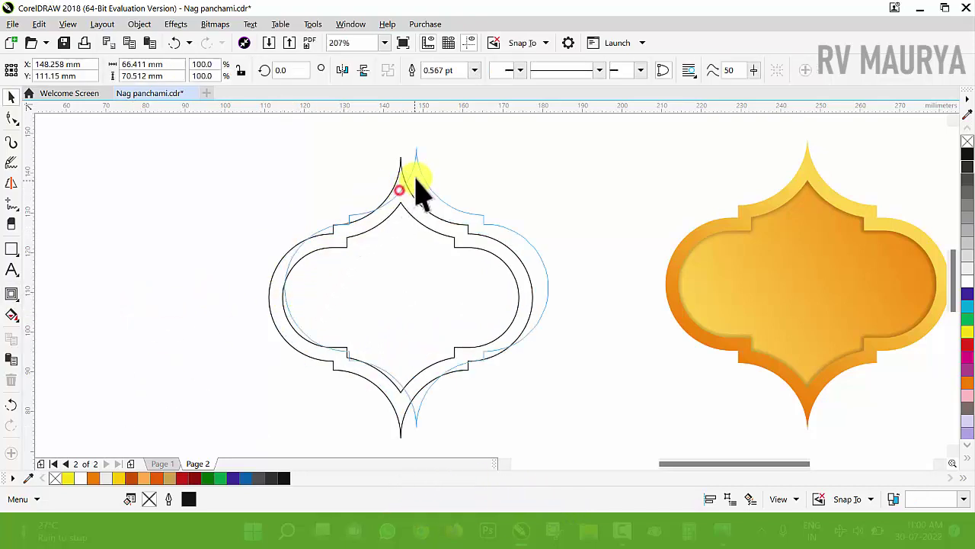
left_click(968, 295)
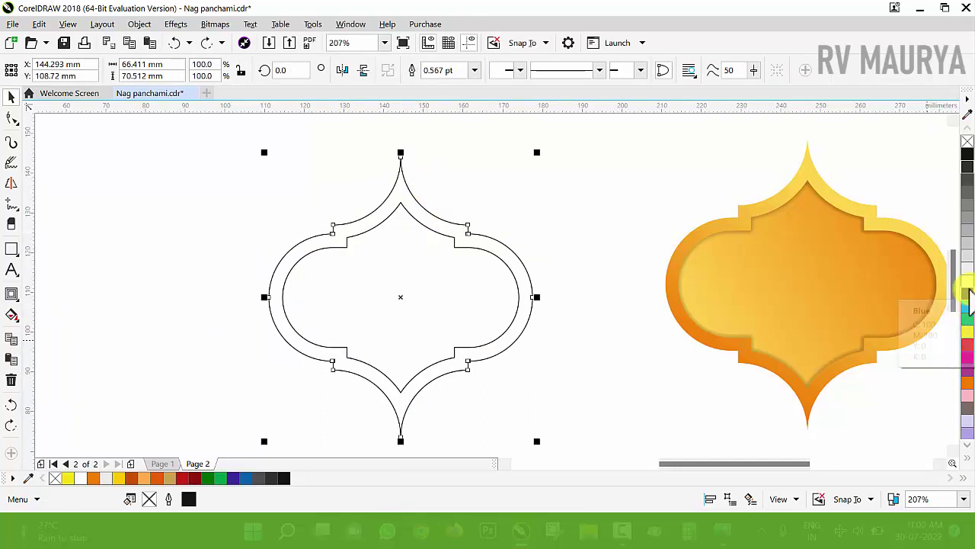
key("g")
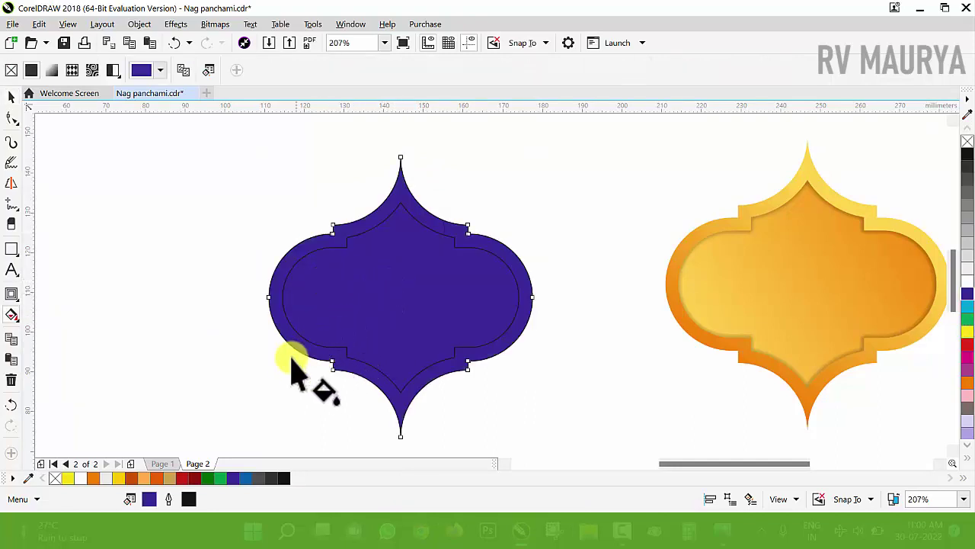
left_click_drag(281, 374, 467, 275)
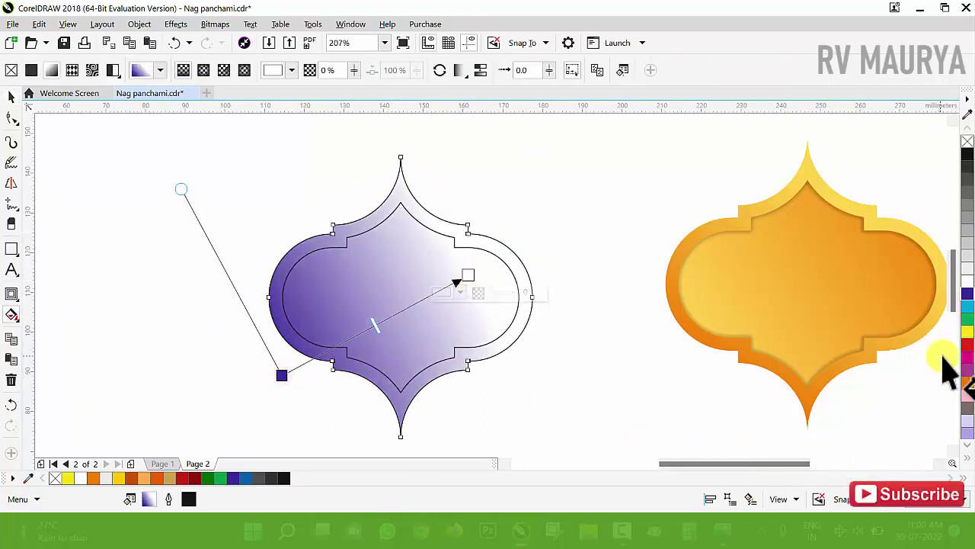
left_click(967, 356)
key("space")
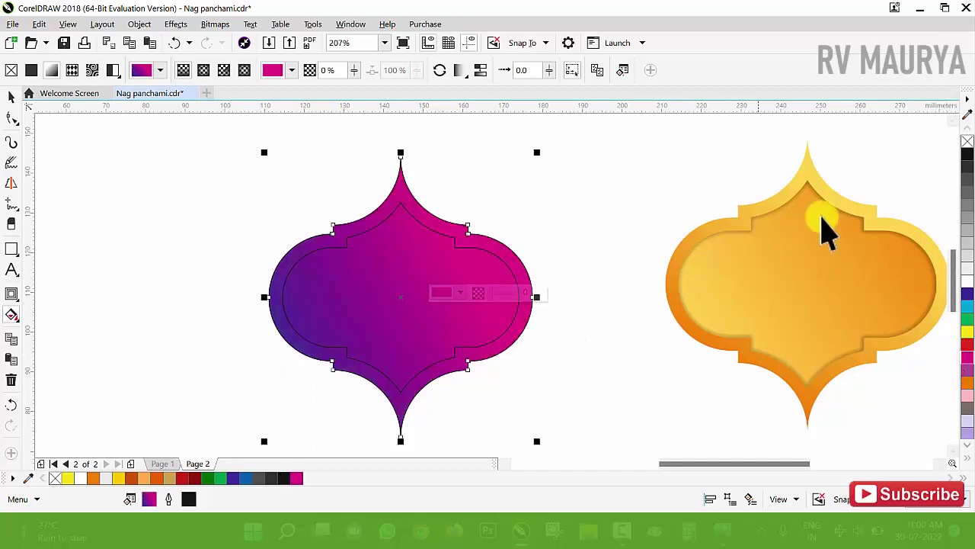
right_click(964, 141)
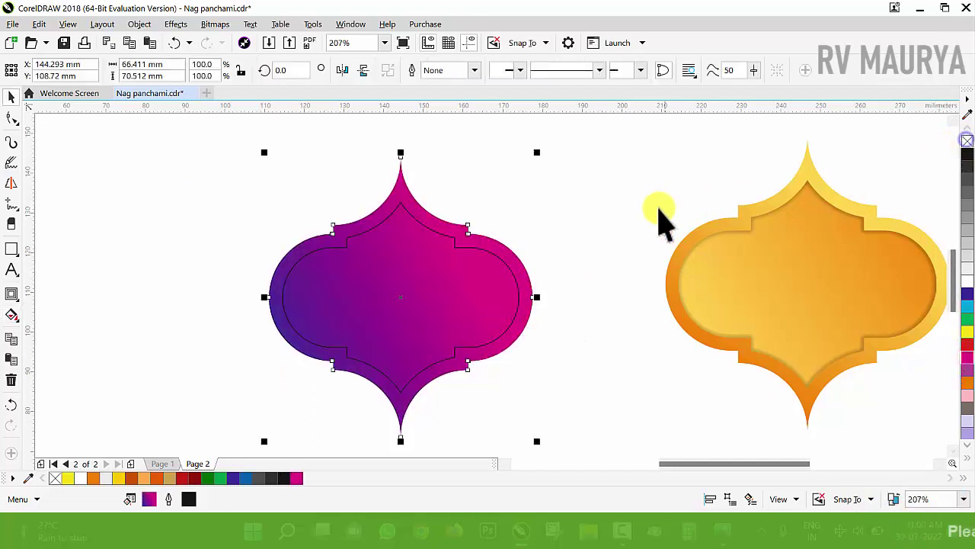
Copy the outer shape's blue-to-magenta gradient fill to the inner contour shape
left_click(449, 305)
left_click(533, 231)
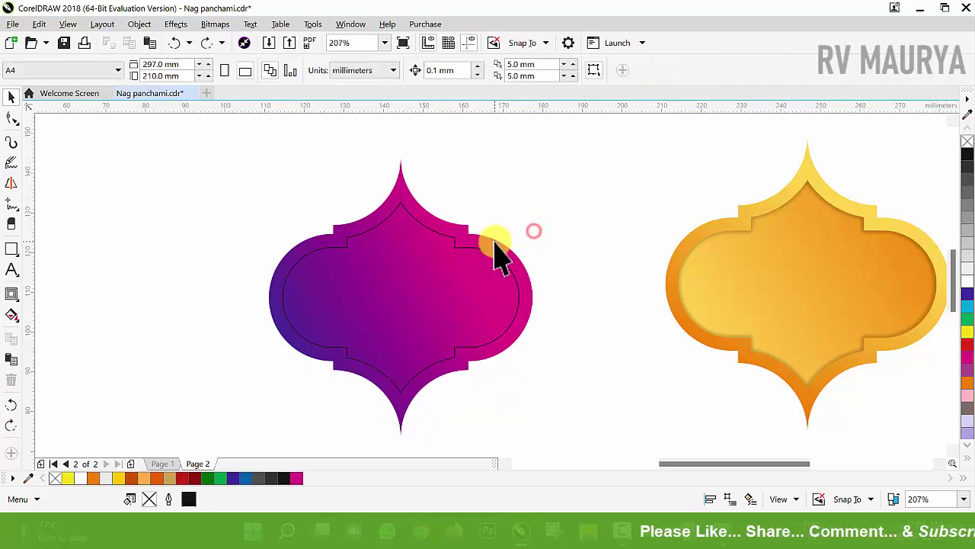
left_click(496, 242)
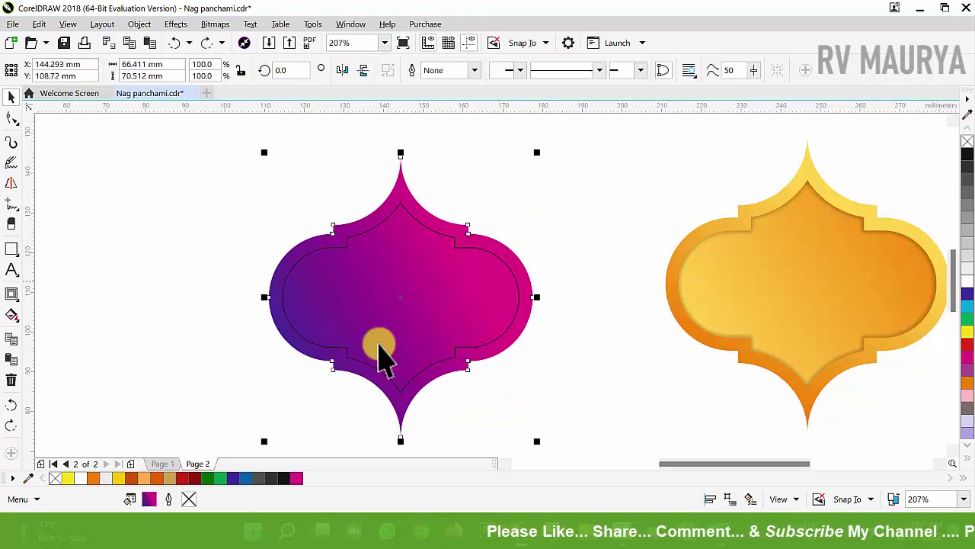
left_click_drag(165, 496, 397, 336)
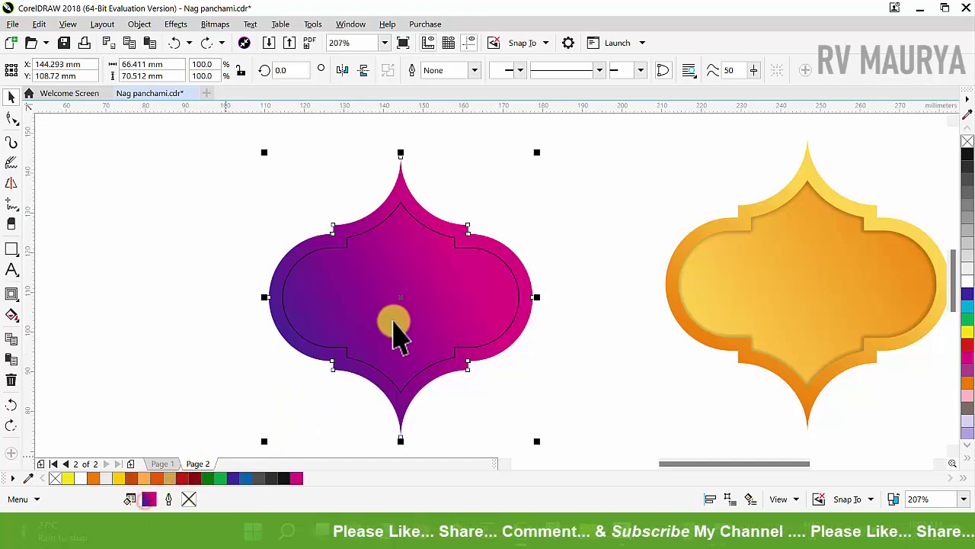
left_click(551, 200)
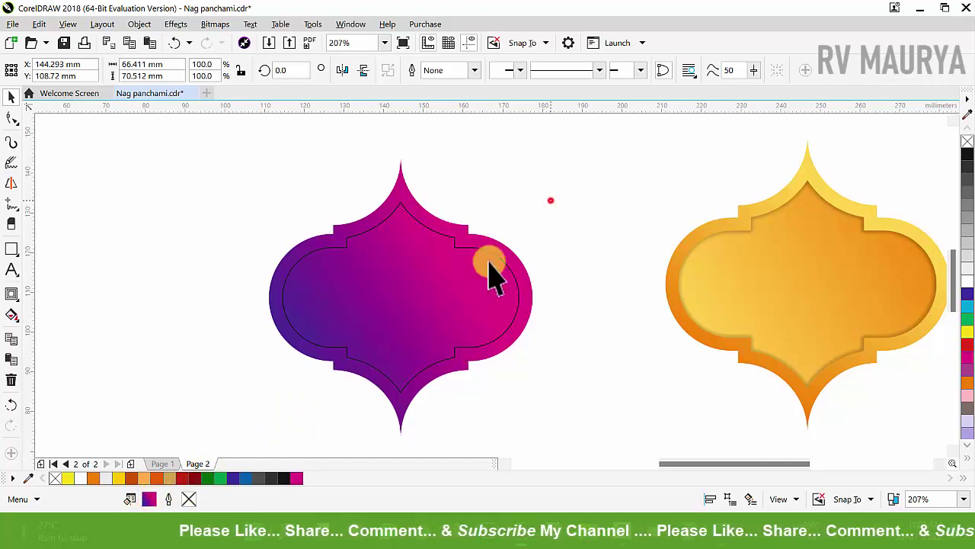
mouse_move(451, 289)
left_mouse_down()
mouse_move(501, 314)
mouse_move(443, 305)
left_mouse_up()
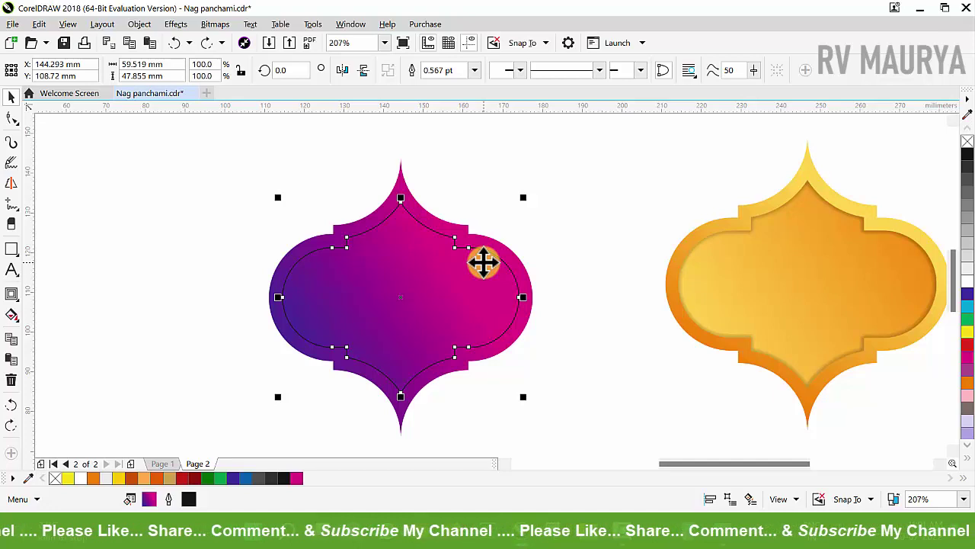
Reverse the inner shape's gradient and extend its blue end to just beyond the outer shape's right edge
key("g")
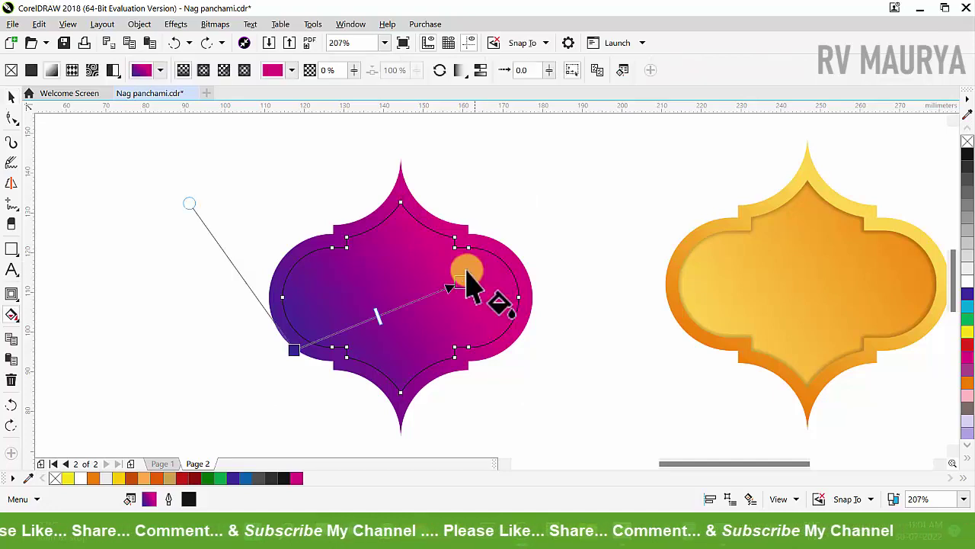
left_click(445, 81)
left_click(458, 281)
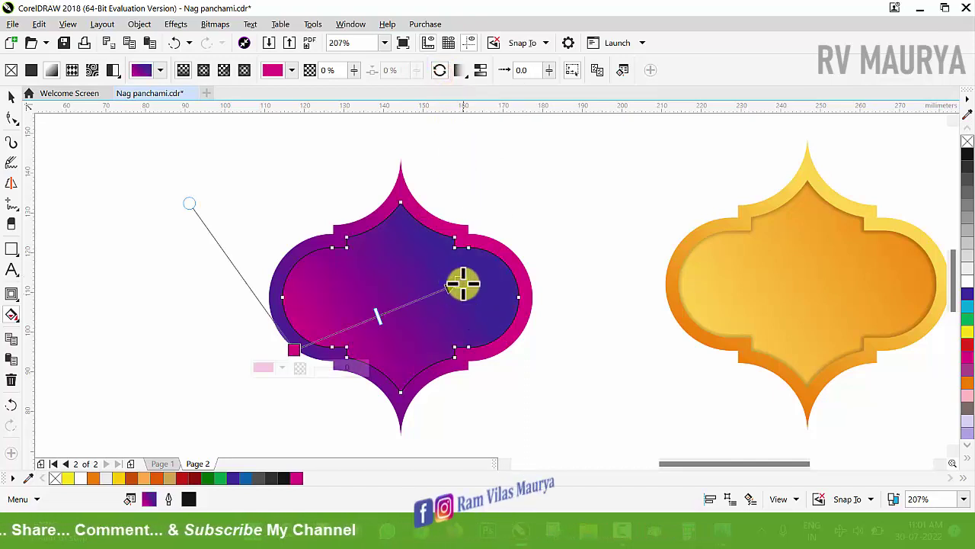
left_click_drag(463, 284, 538, 251)
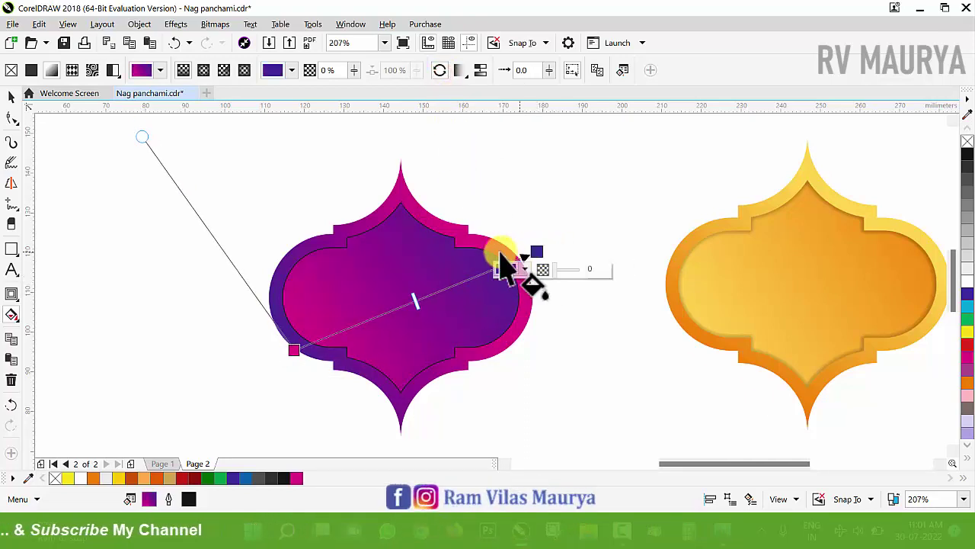
key("space")
scroll(441, 256, "down", 1)
left_click_drag(440, 261, 370, 252)
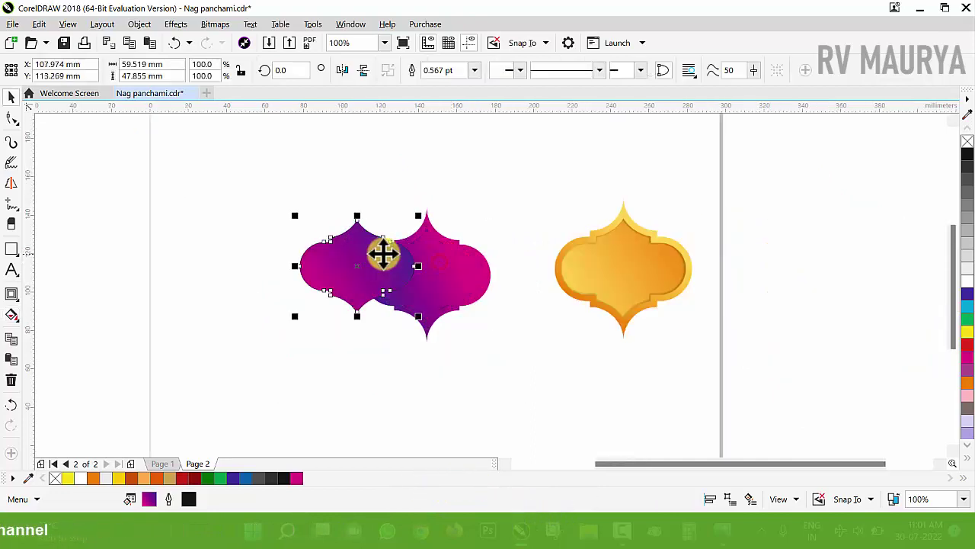
key("ctrl+z")
scroll(312, 256, "up", 1)
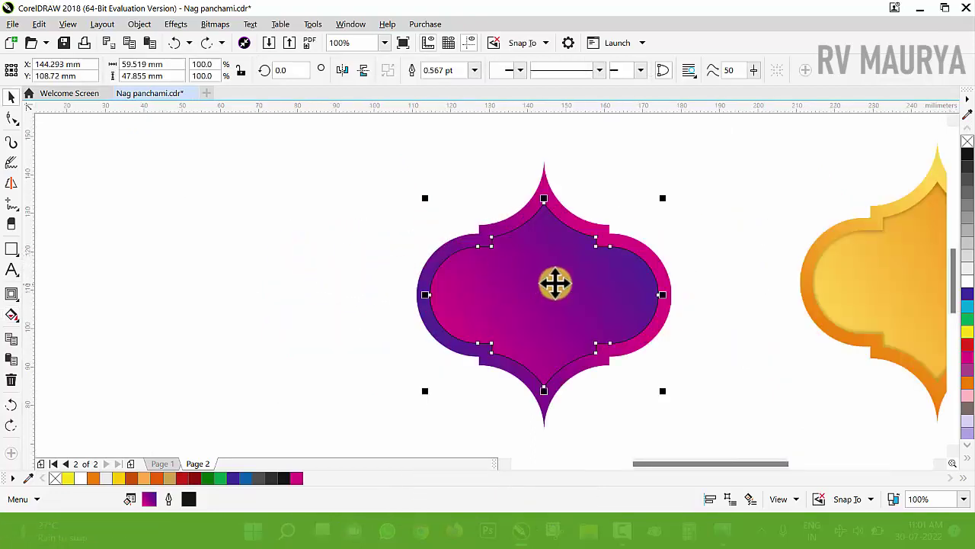
Place a duplicate of the inner shape in the empty space beside the frame and remove the copy's fill
left_click_drag(555, 283, 232, 286)
right_click(232, 286)
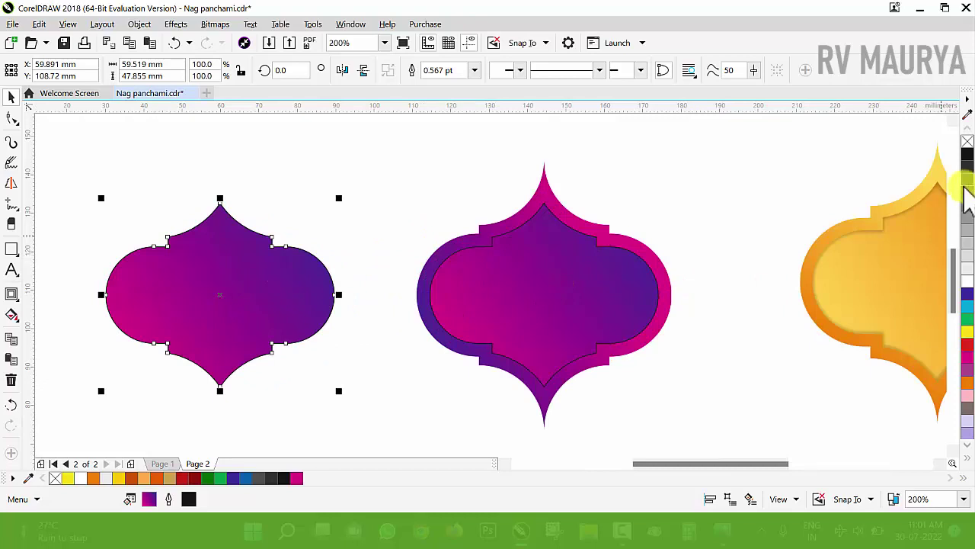
left_click(967, 143)
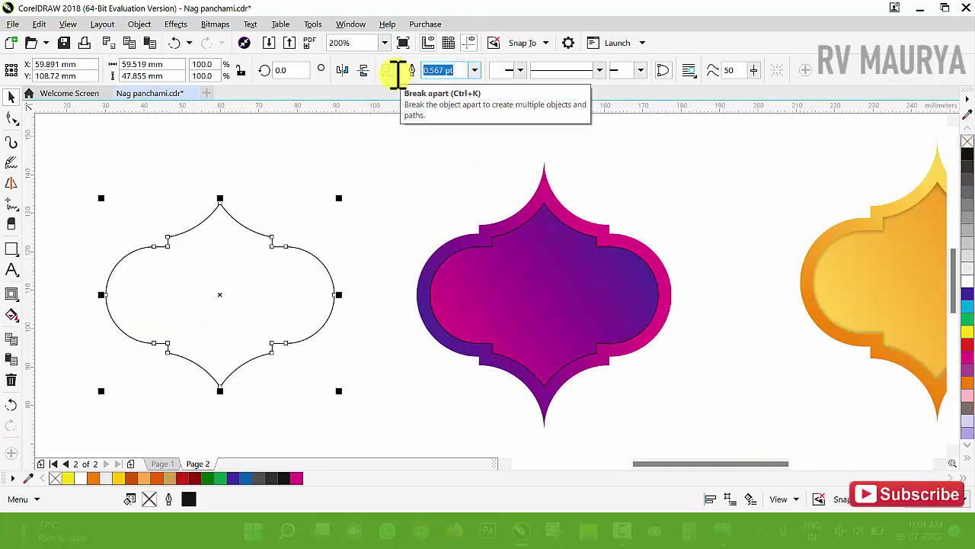
Set the outline width of the unfilled copy to 2 pt
type("1.5")
key("Return")
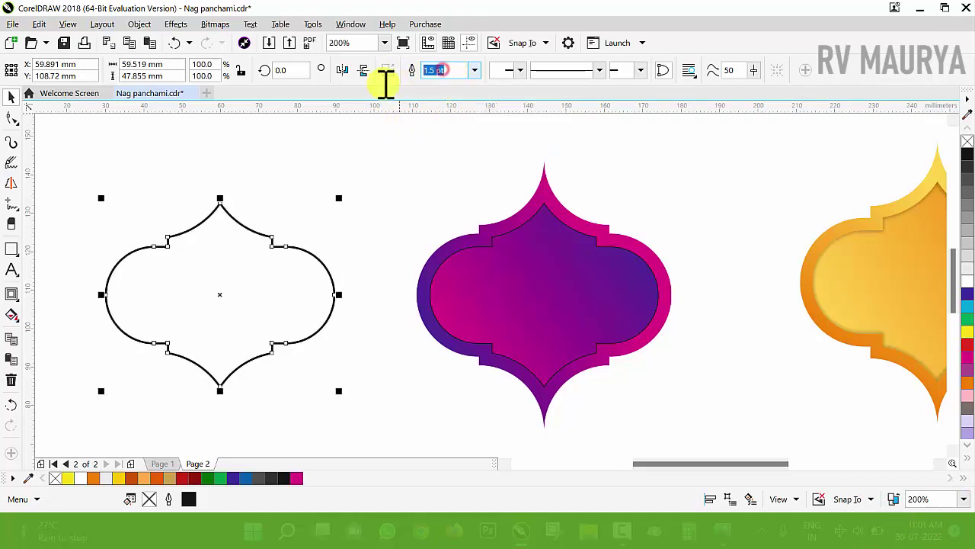
type("2")
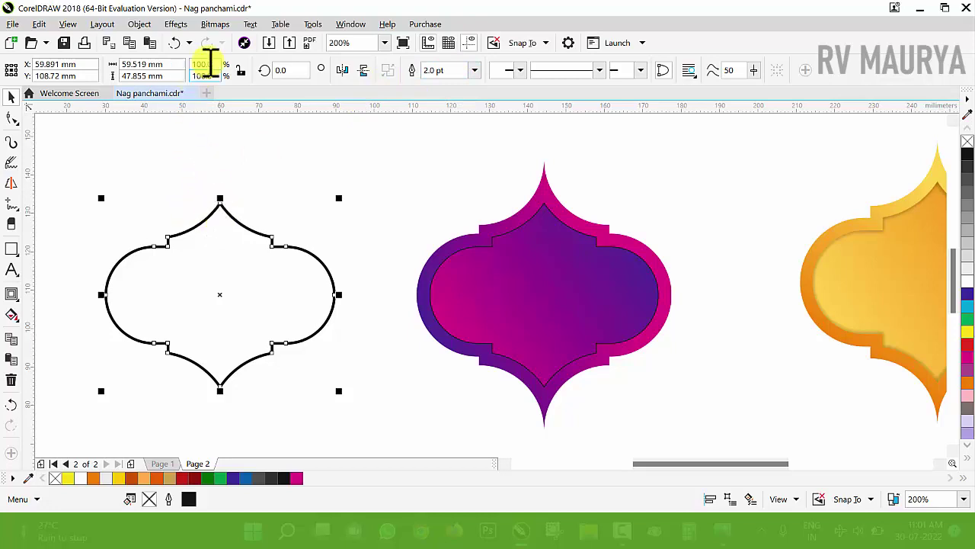
Convert the unfilled outline copy to a bitmap
left_click(215, 24)
left_click(256, 43)
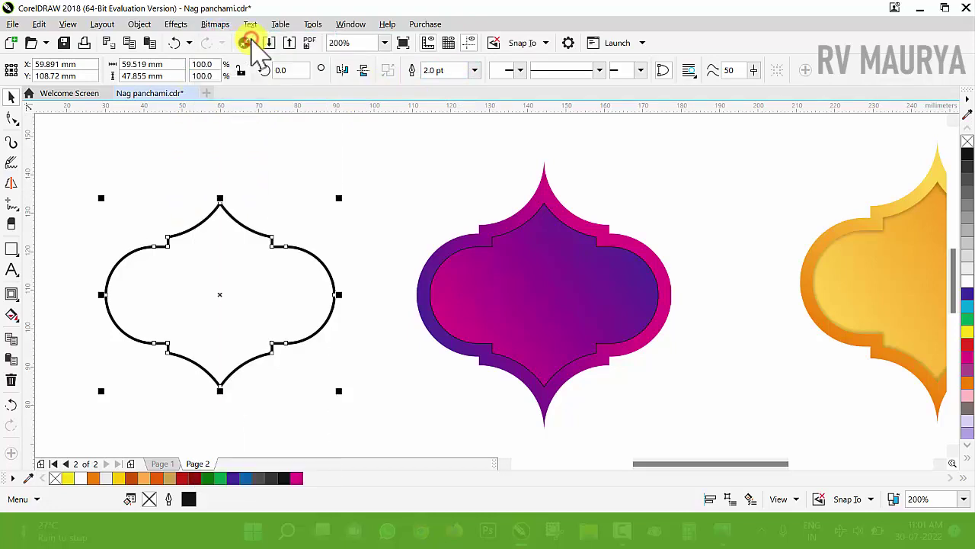
left_click(448, 338)
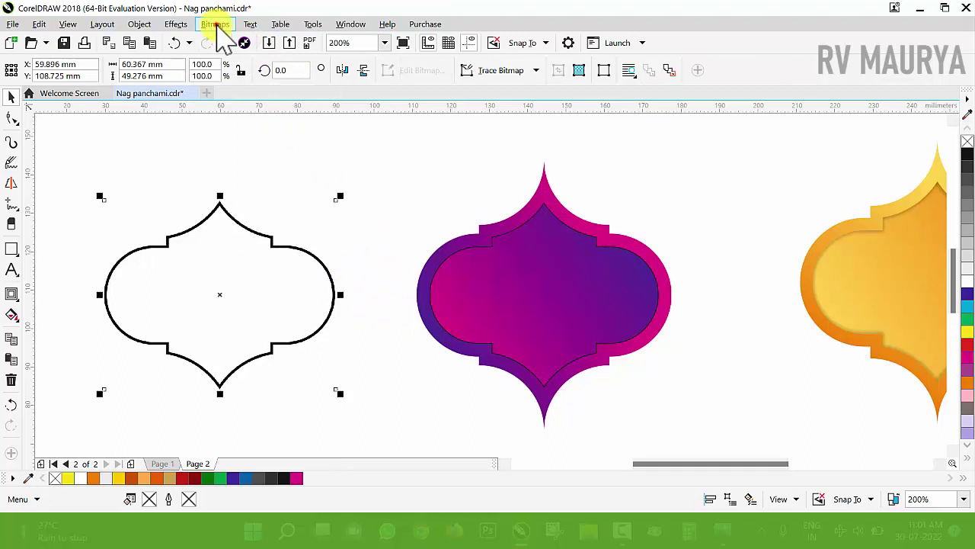
Apply a Gaussian Blur with a radius of 11 pixels to the outline bitmap
left_click(215, 24)
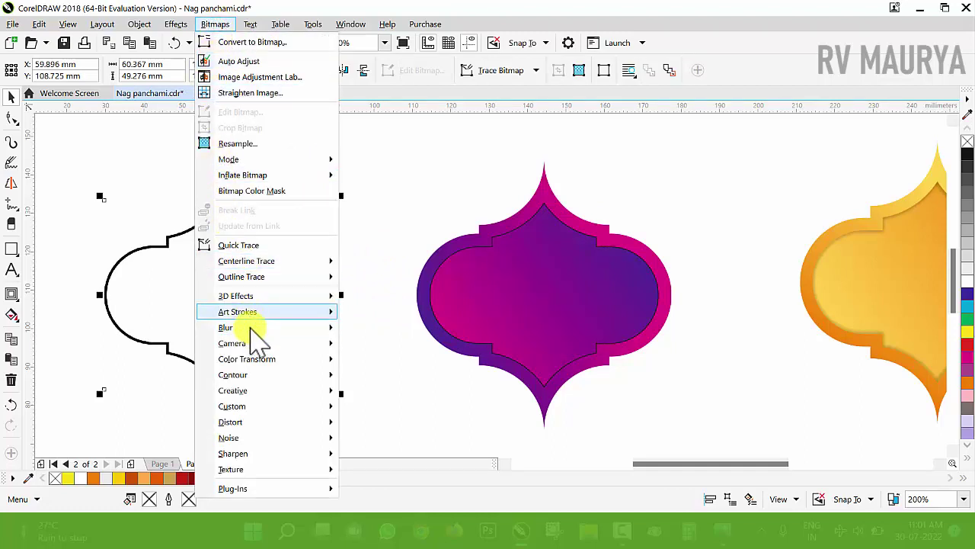
mouse_move(260, 329)
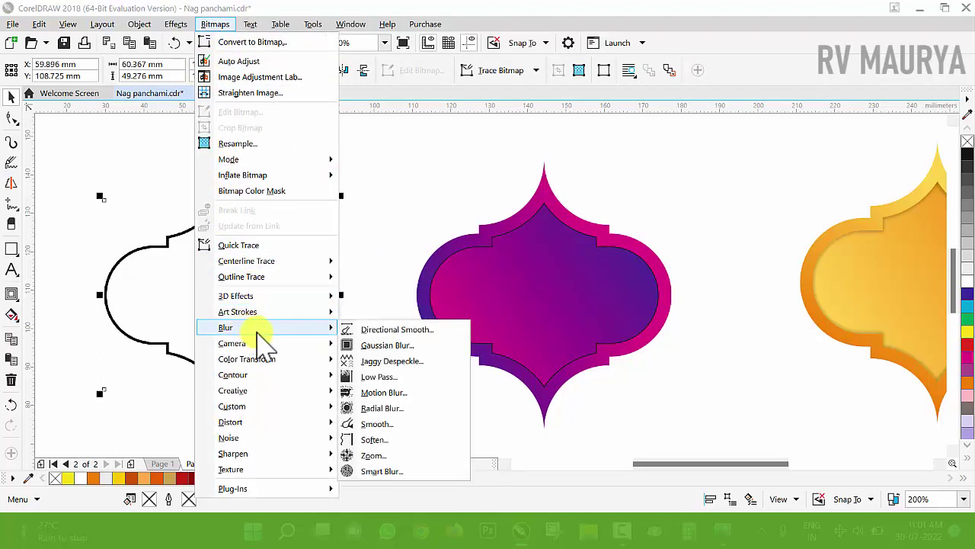
left_click(379, 347)
left_click(323, 298)
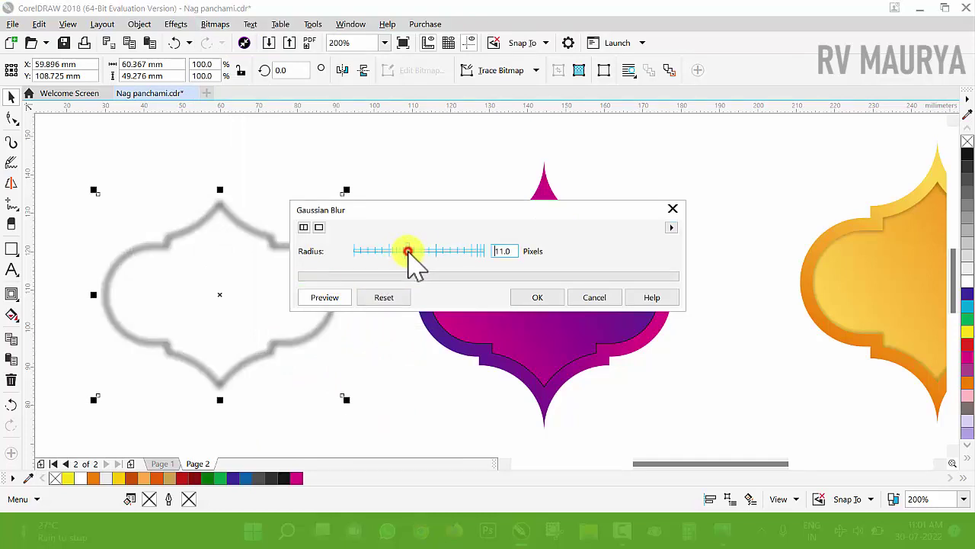
left_click_drag(412, 263, 412, 259)
left_click(539, 298)
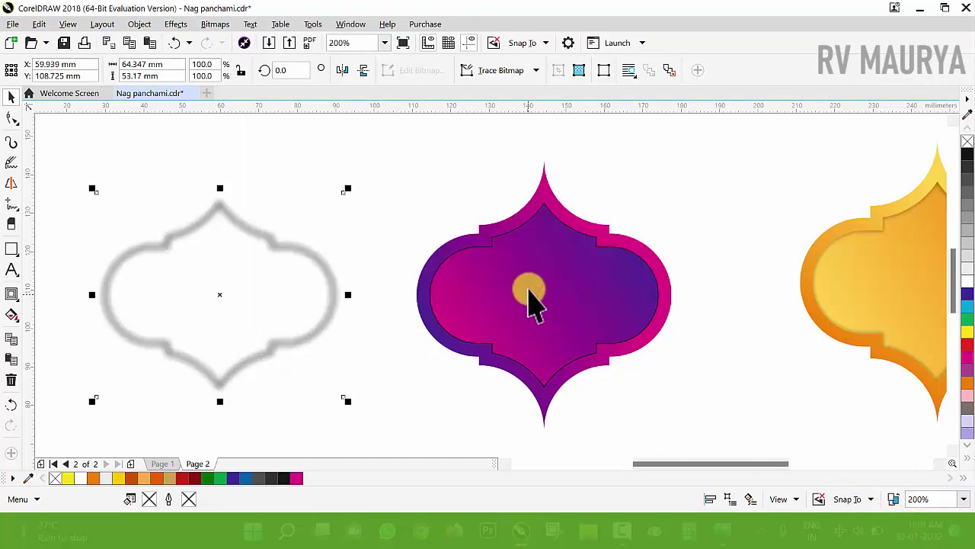
Centre the blurred outline bitmap on the gradient-filled inner shape as its shadow
left_click(533, 264, "shift")
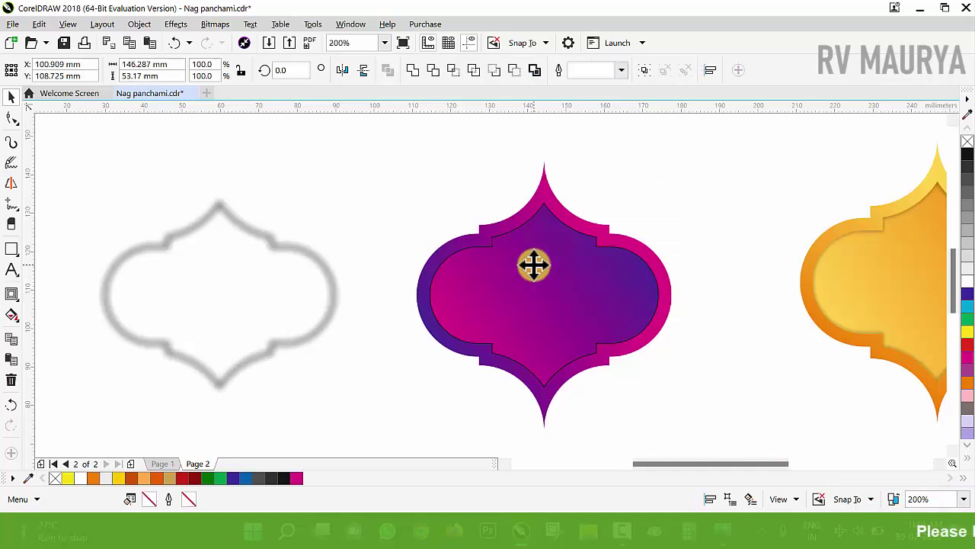
key("c")
left_click(688, 263)
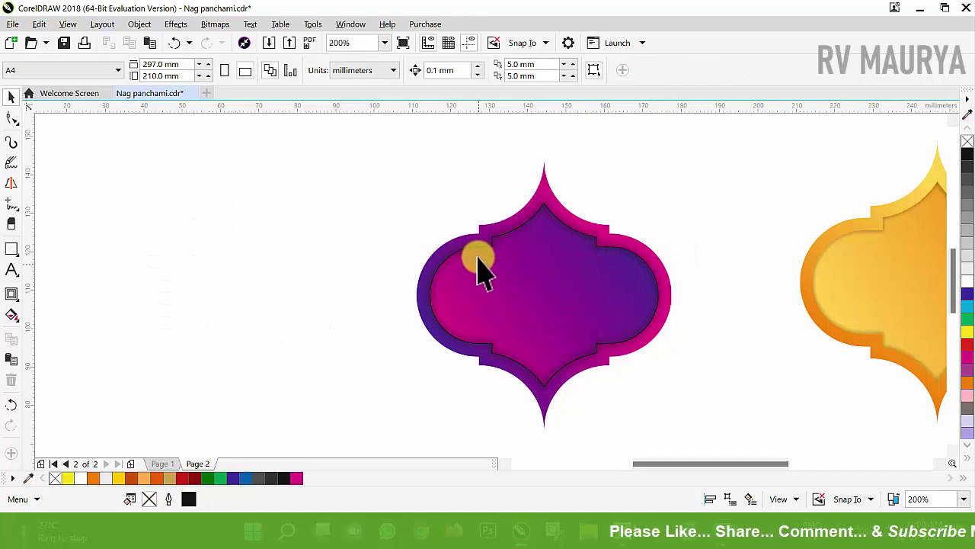
Select the whole purple frame with its blurred shadow and remove the remaining black outline
scroll(480, 258, "up", 2)
scroll(465, 228, "down", 2)
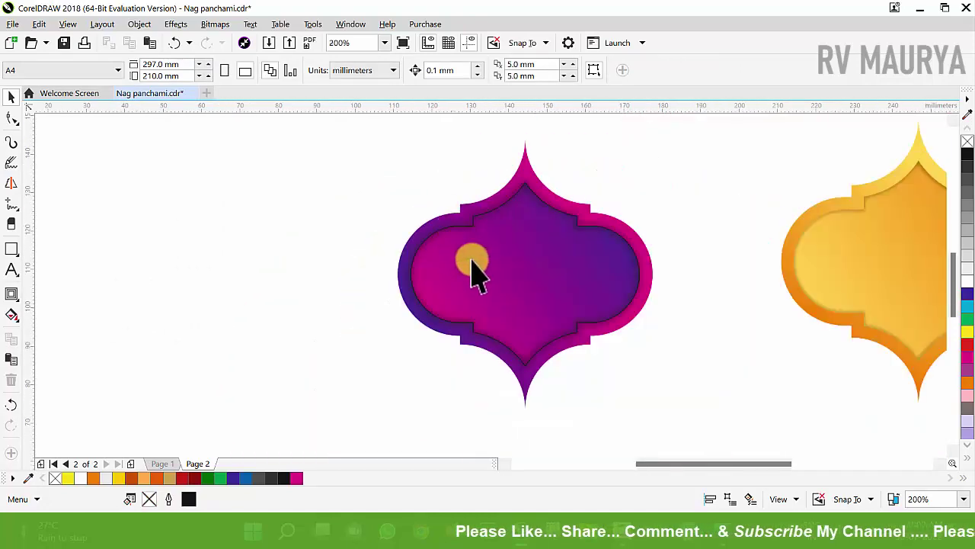
left_click_drag(751, 440, 328, 126)
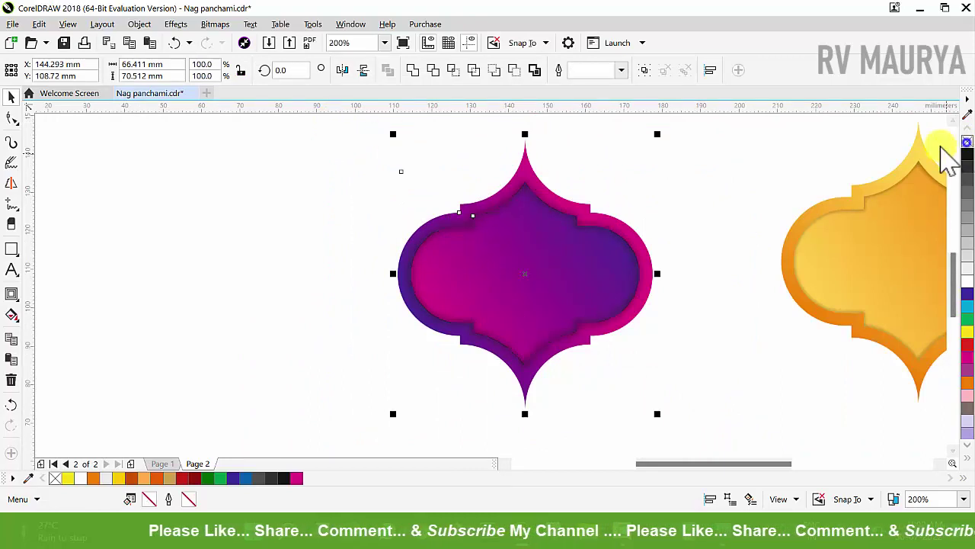
Set the transparency merge mode of the blurred shadow bitmap to Multiply
scroll(564, 242, "down", 1)
key("F2")
left_click_drag(416, 180, 803, 309)
key("F2")
left_click_drag(222, 251, 723, 407)
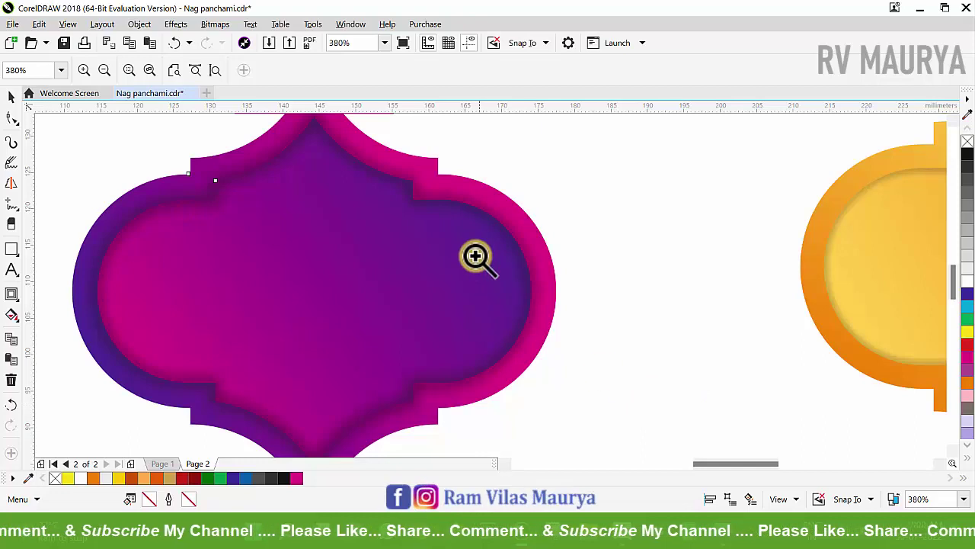
left_click(655, 267)
left_click_drag(488, 237, 475, 254)
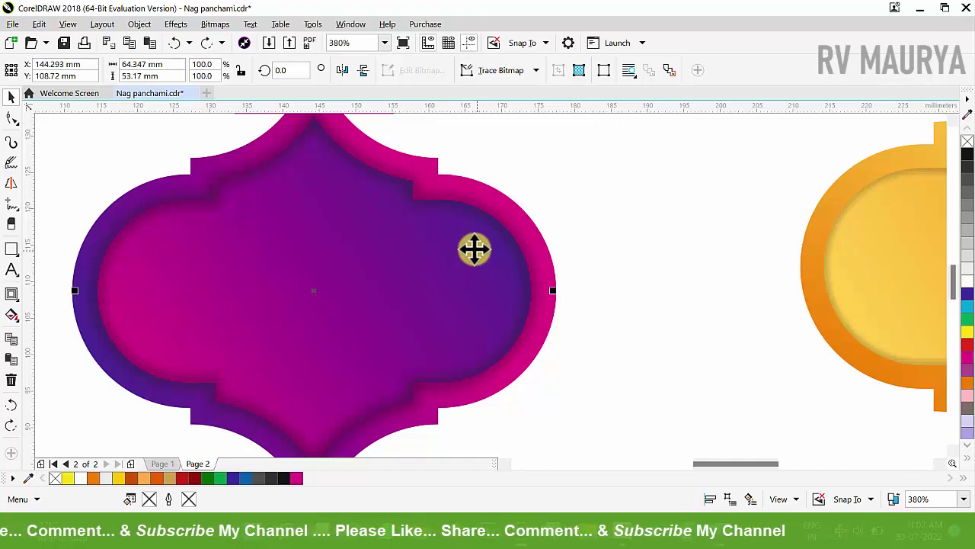
left_click(17, 299)
left_click(35, 293)
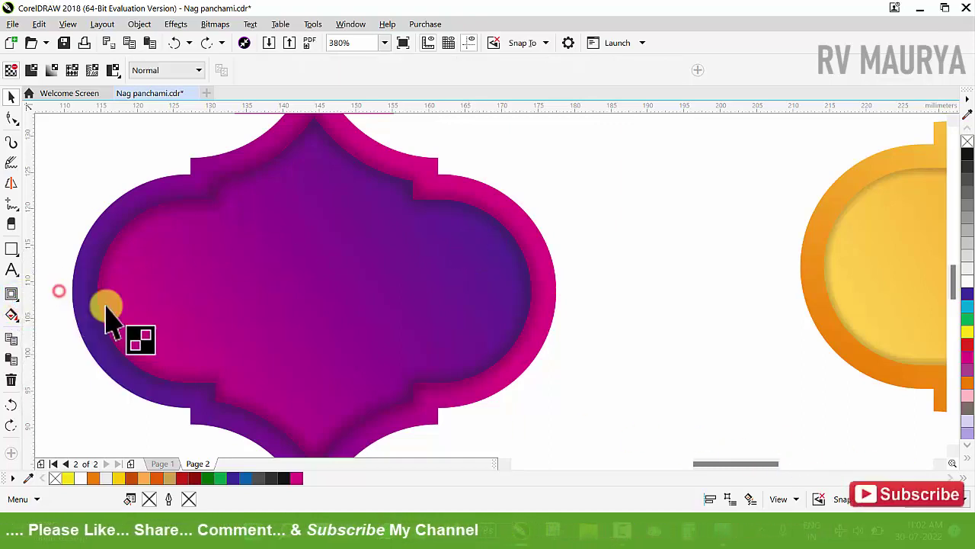
left_click(171, 67)
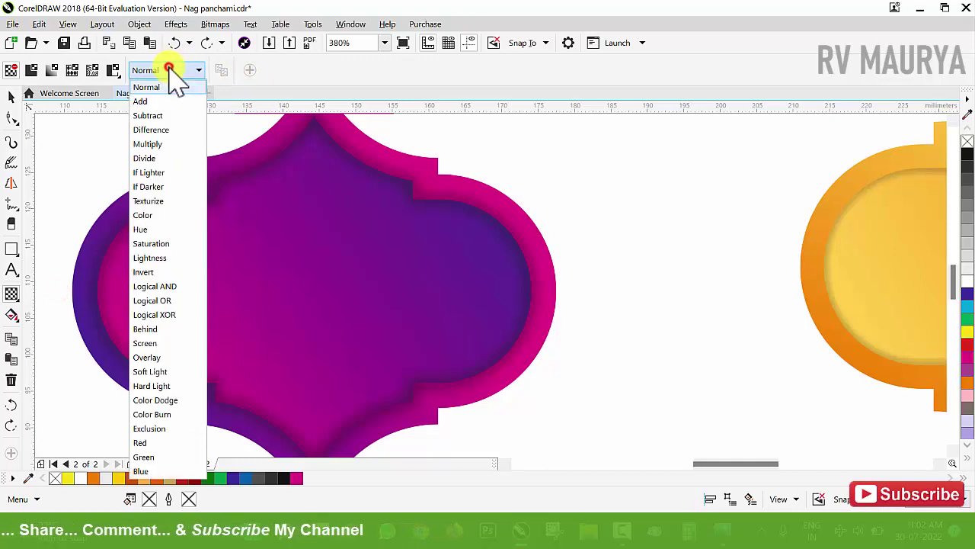
left_click(155, 145)
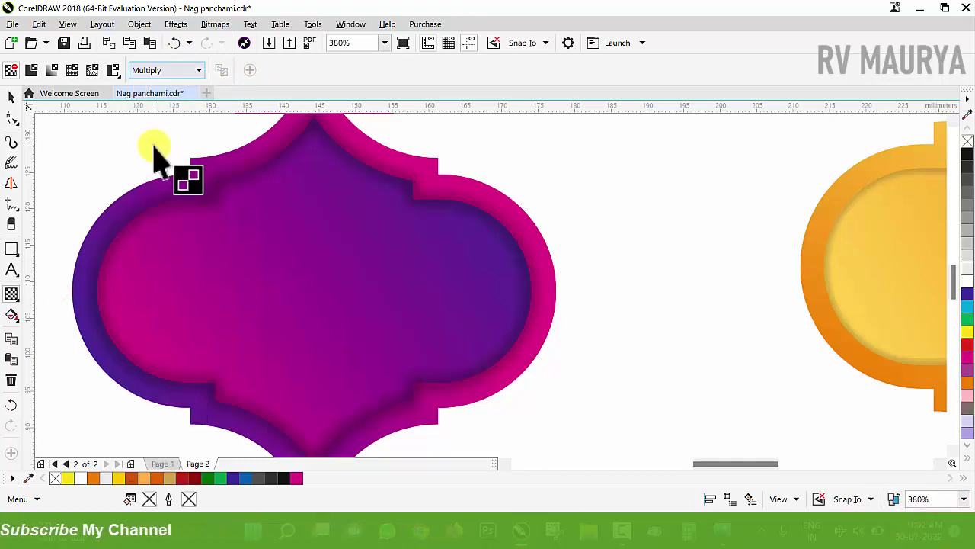
left_click(10, 97)
left_click(334, 230)
scroll(334, 230, "down", 3)
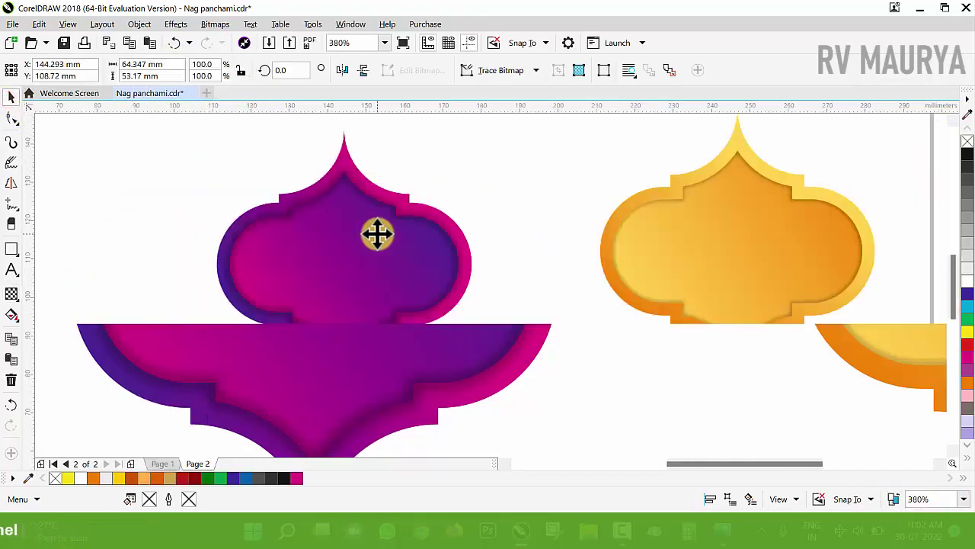
left_click_drag(374, 233, 467, 245)
key("ctrl+z")
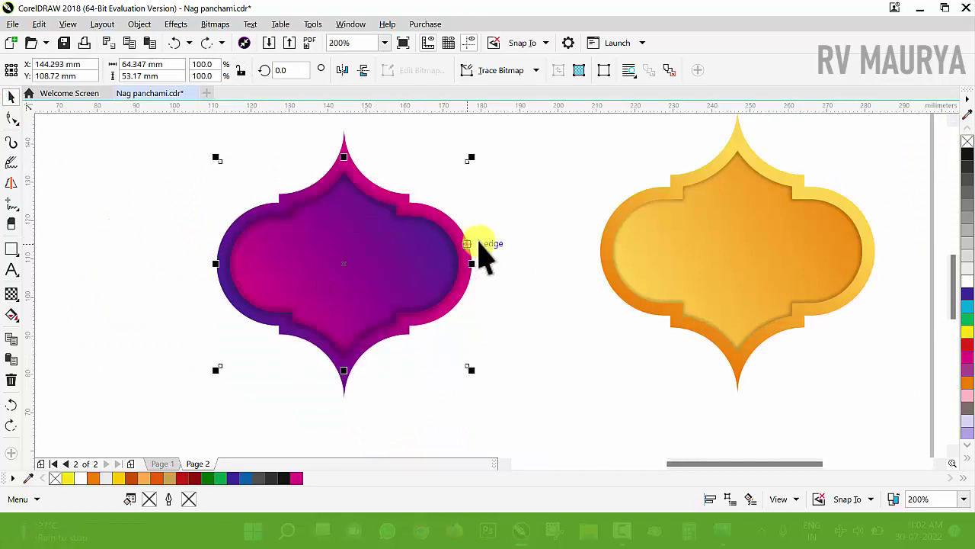
scroll(505, 239, "down", 2)
left_click(518, 289)
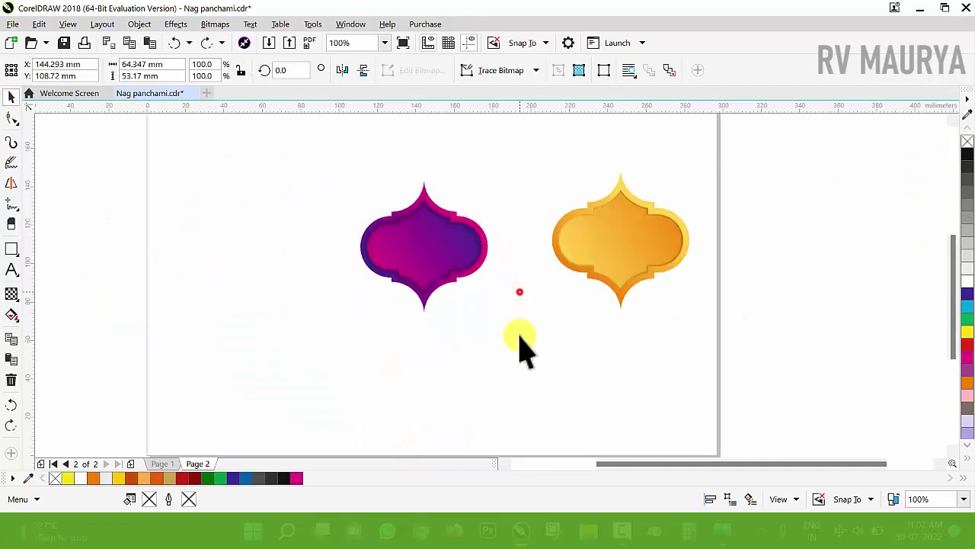
Place a copy of the complete frame beside the original and move the original's blurred shadow into the empty space below, clear of the shapes
left_click_drag(537, 366, 239, 124)
left_click_drag(440, 255, 278, 259)
left_click(406, 249)
left_click(563, 221)
left_click_drag(455, 253, 539, 303)
left_click_drag(485, 281, 528, 327)
left_click(408, 257)
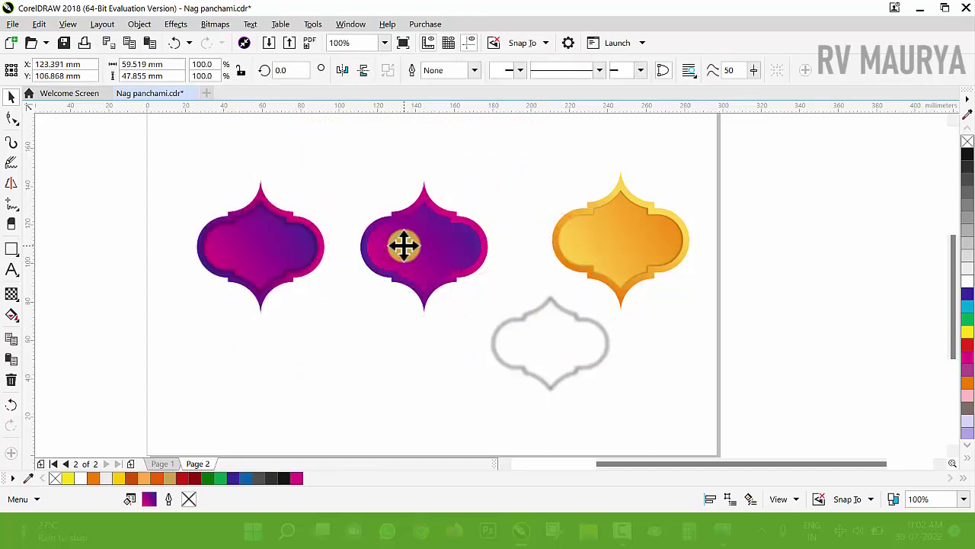
PowerClip the detached blurred shadow inside the inner shape of the original frame
left_click(524, 328)
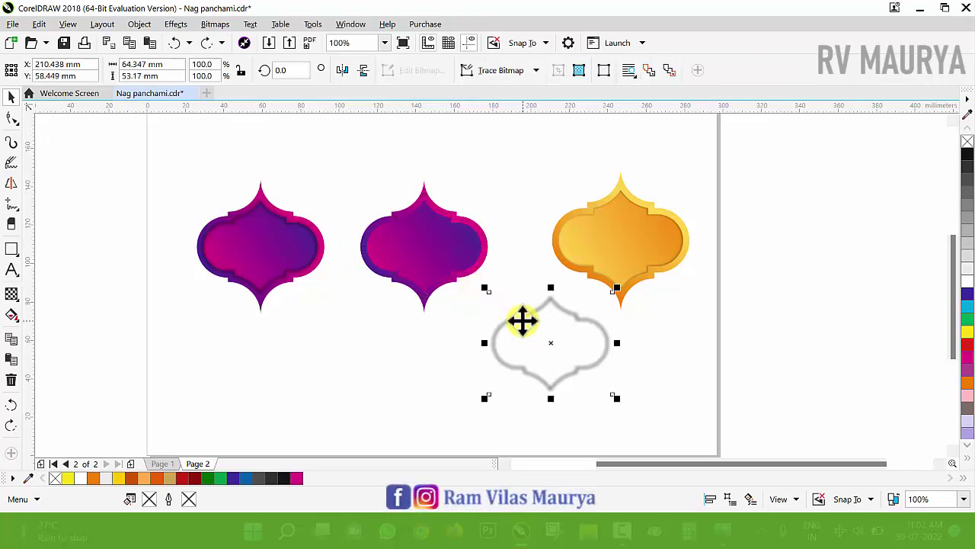
right_click(523, 320)
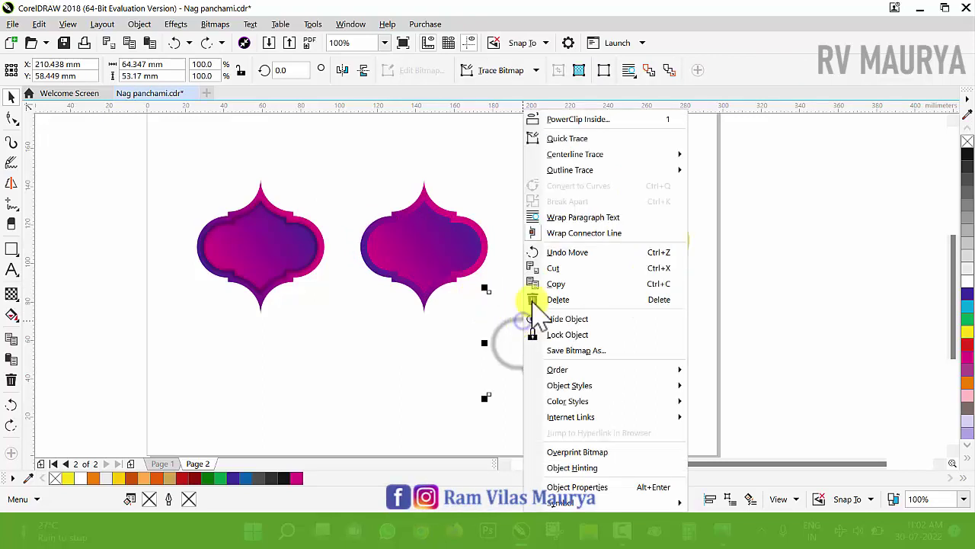
left_click(564, 120)
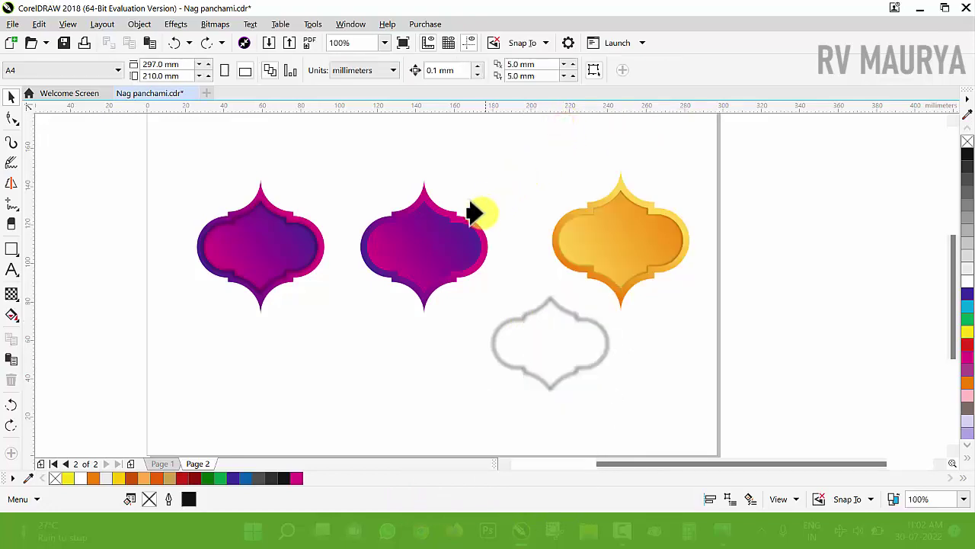
left_click(442, 242)
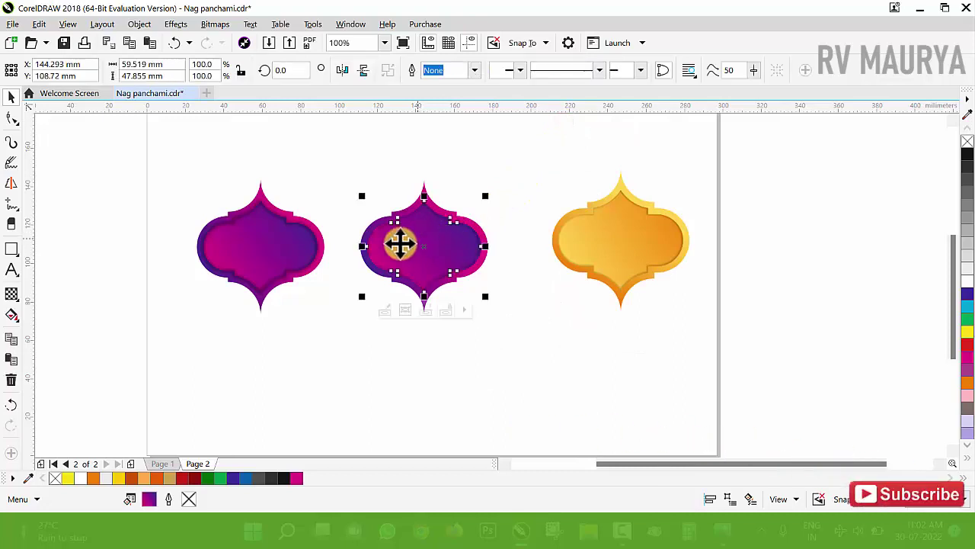
Compare the clipped shadow of the original frame with the unclipped shadow of its copy and with the gold reference
key("z")
left_click_drag(164, 192, 553, 319)
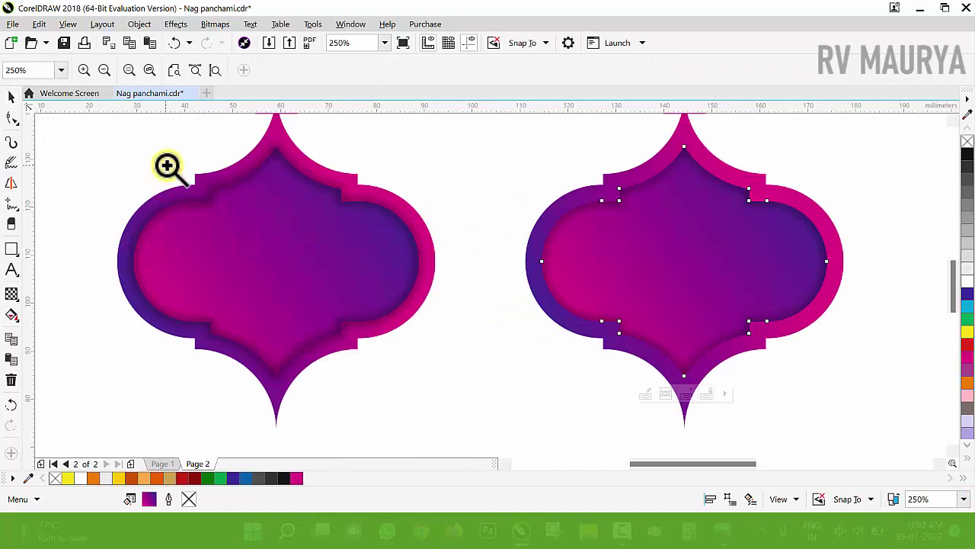
left_click_drag(189, 179, 852, 361)
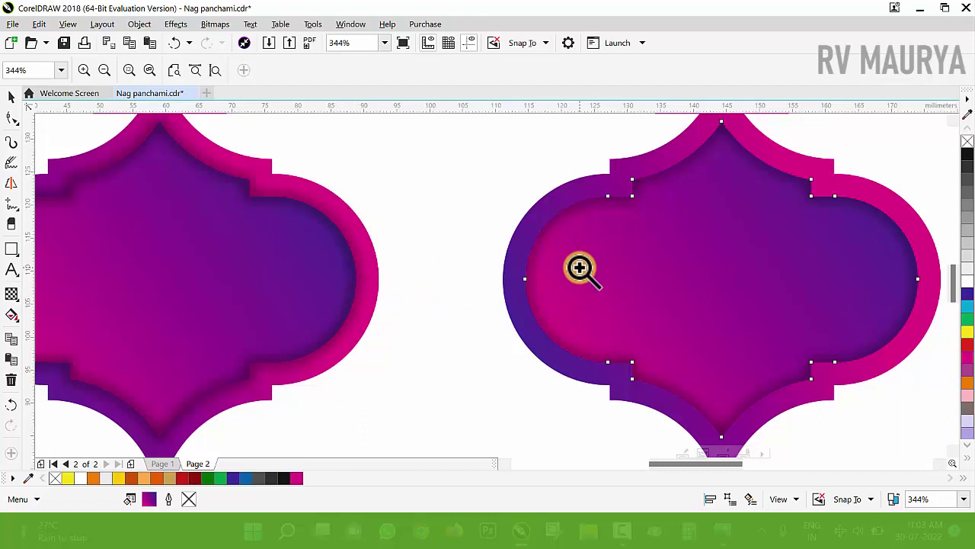
scroll(404, 232, "down", 2)
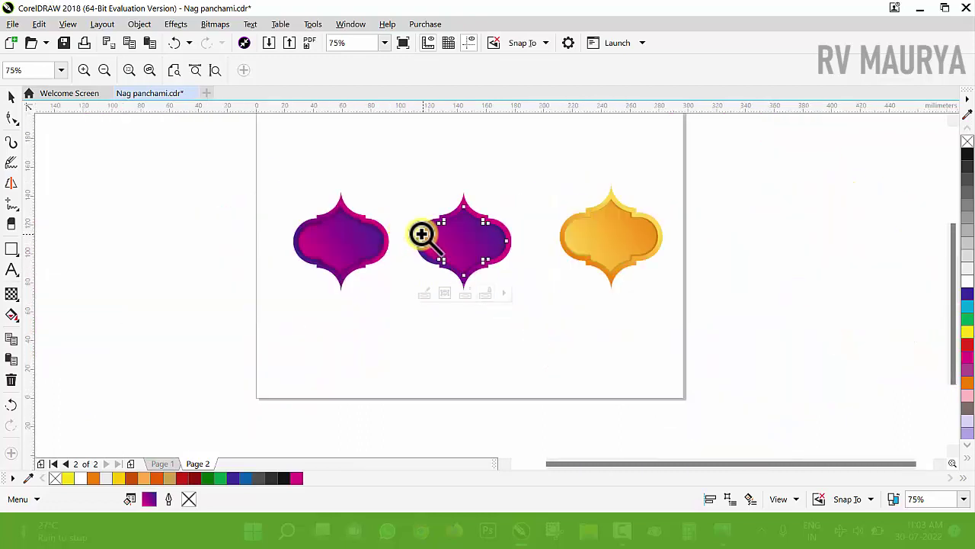
left_click(10, 97)
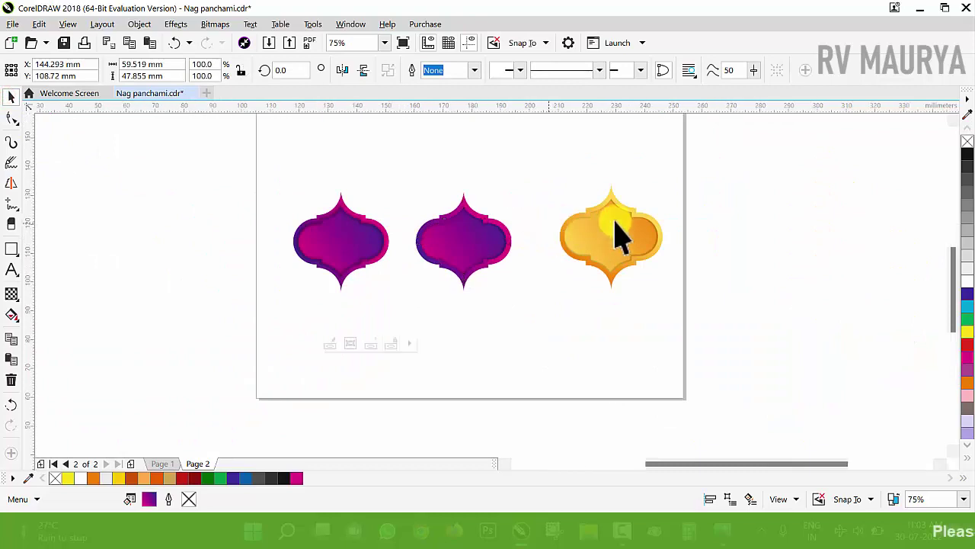
scroll(559, 228, "up", 2)
scroll(360, 164, "up", 4)
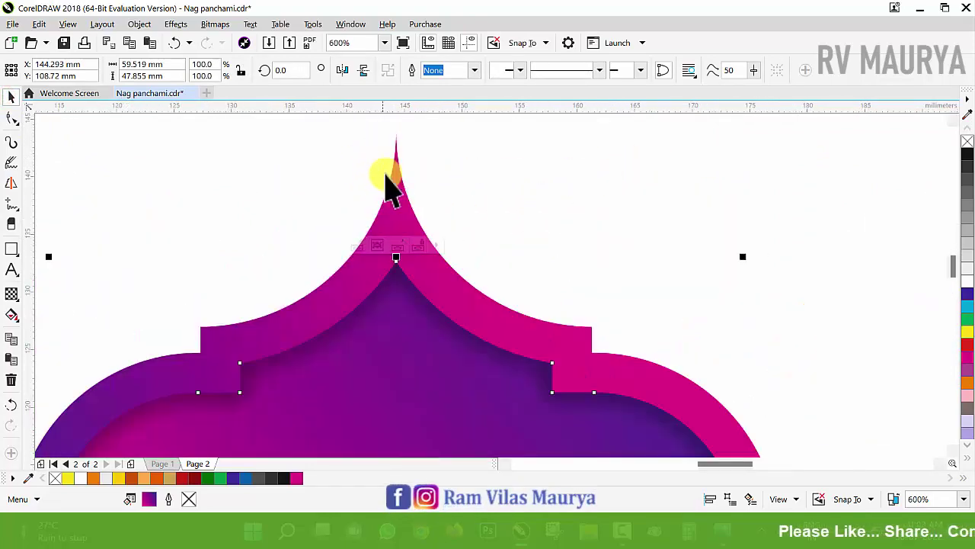
scroll(294, 170, "down", 4)
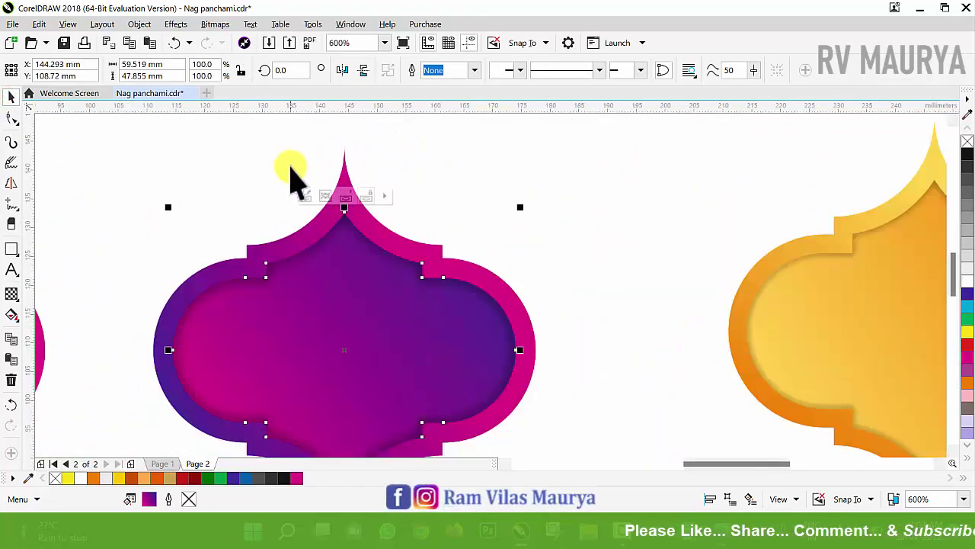
scroll(536, 204, "down", 4)
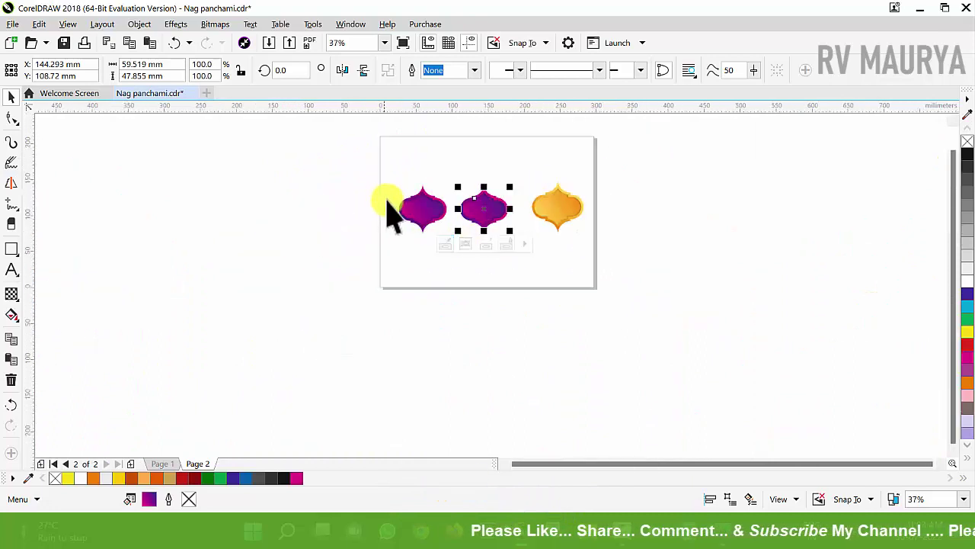
Place a copy of the frame with the unclipped shadow below the row and delete the blurred shadow from this new copy
left_click_drag(370, 168, 488, 268)
scroll(440, 220, "up", 1)
left_click_drag(416, 191, 512, 302)
right_click(508, 290)
left_click(634, 340)
scroll(575, 341, "up", 2)
left_click_drag(450, 283, 686, 310)
key("Delete")
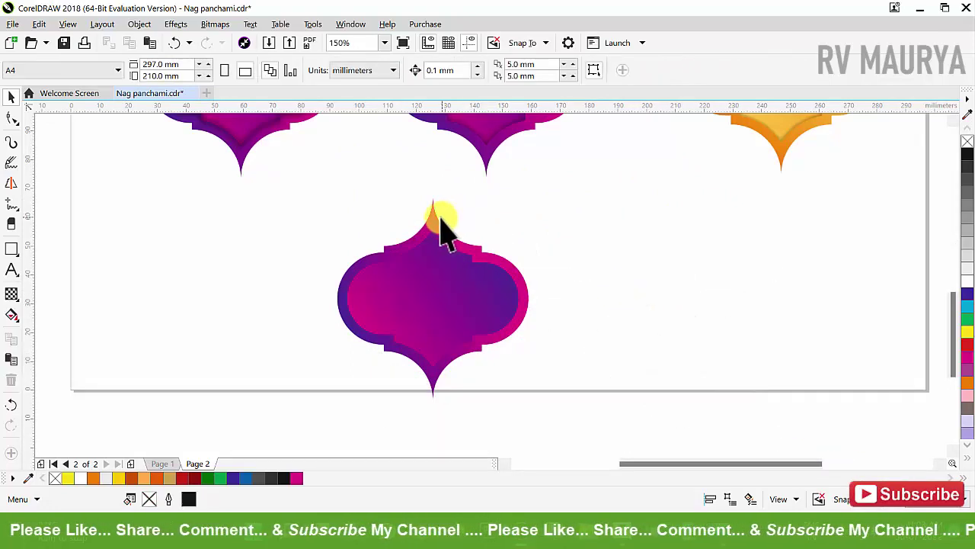
Separate the outer frame shape from the lower copy and delete it, keeping only the inner shape
left_click(429, 224)
left_click_drag(429, 216, 500, 206)
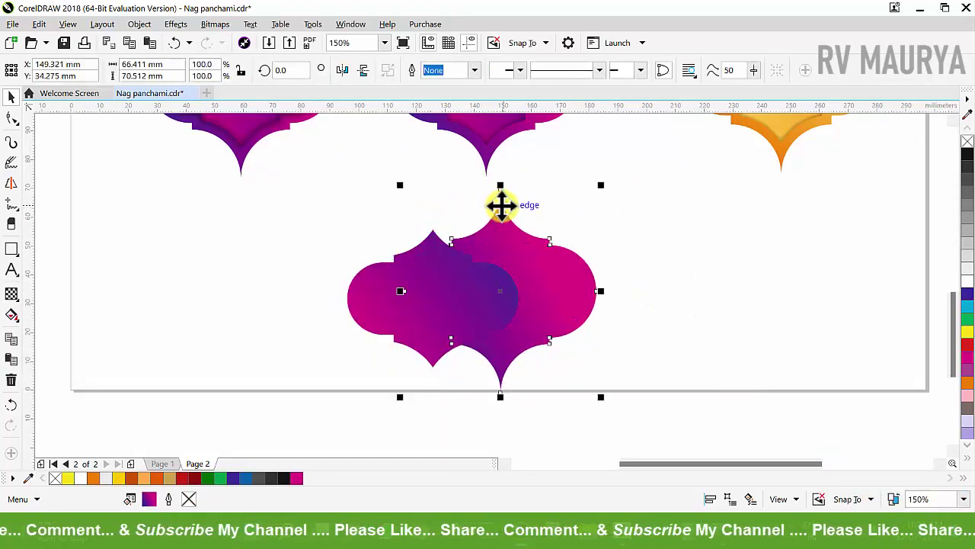
key("Delete")
Move the remaining inner shape into the empty space above the row, between the second purple frame and the gold reference
left_click_drag(426, 298, 662, 197)
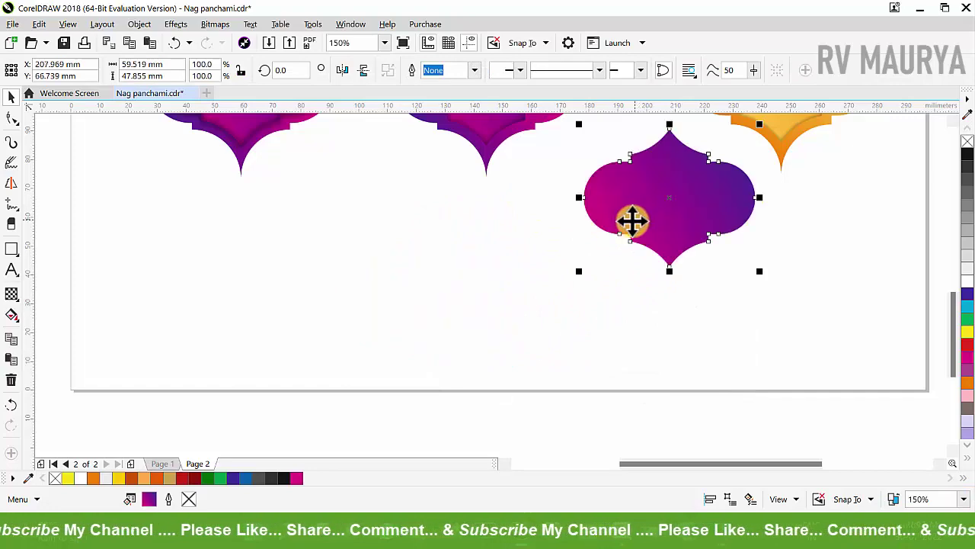
scroll(616, 237, "down", 1)
key("F2")
left_click_drag(515, 127, 797, 268)
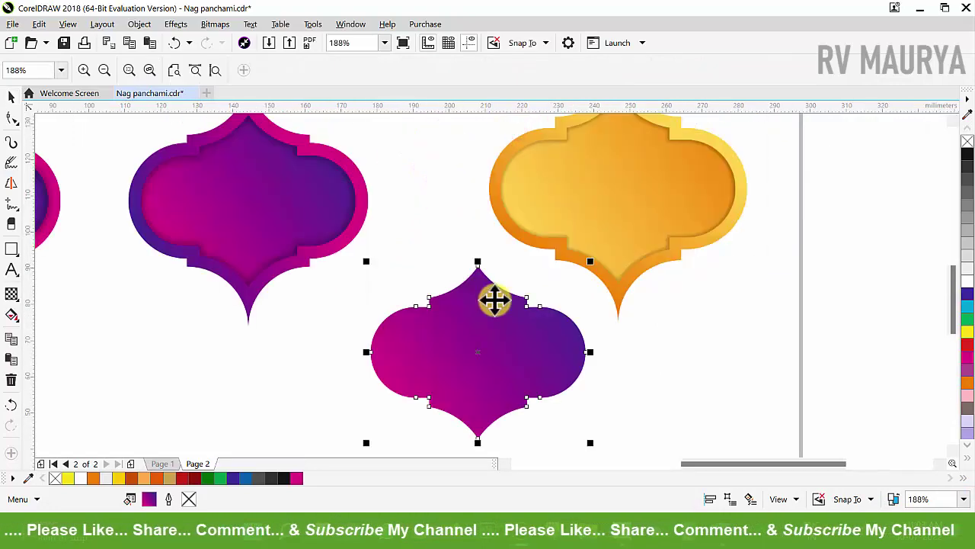
left_click_drag(483, 318, 437, 192)
scroll(433, 221, "down", 2)
key("F2")
left_click_drag(335, 170, 540, 237)
left_click_drag(471, 384, 476, 202)
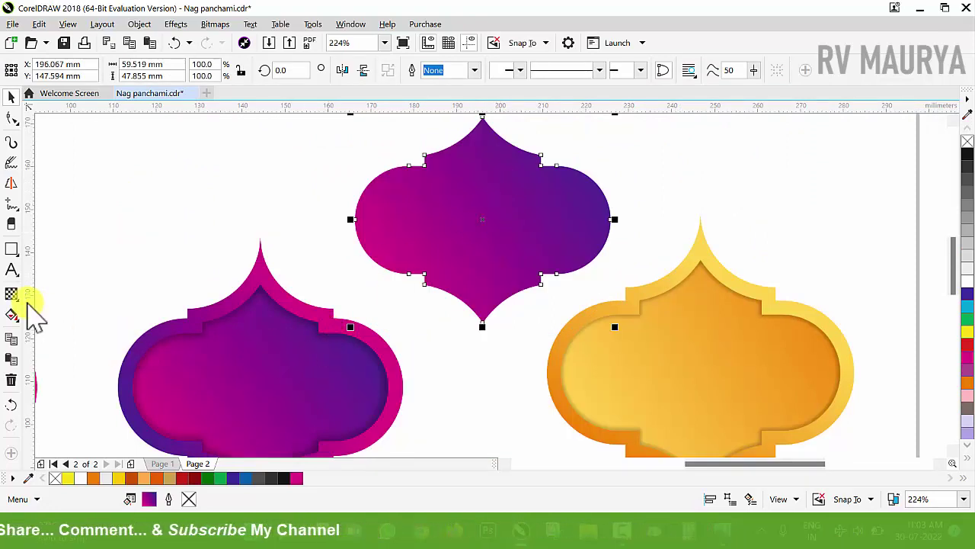
Add an inside contour of about 2.5 mm to the moved shape and break the contour apart into a separate black inner shape
left_click(20, 302)
left_click(42, 327)
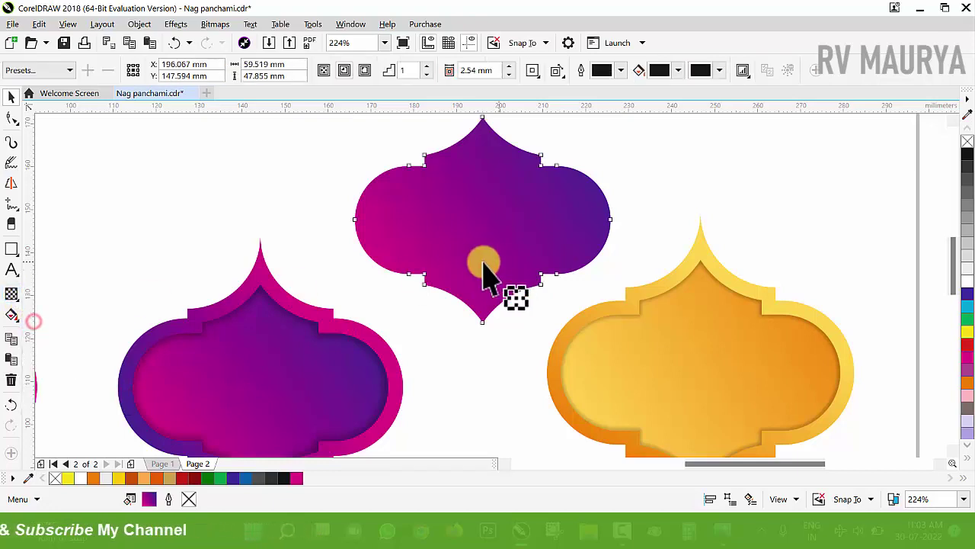
left_click_drag(408, 250, 371, 246)
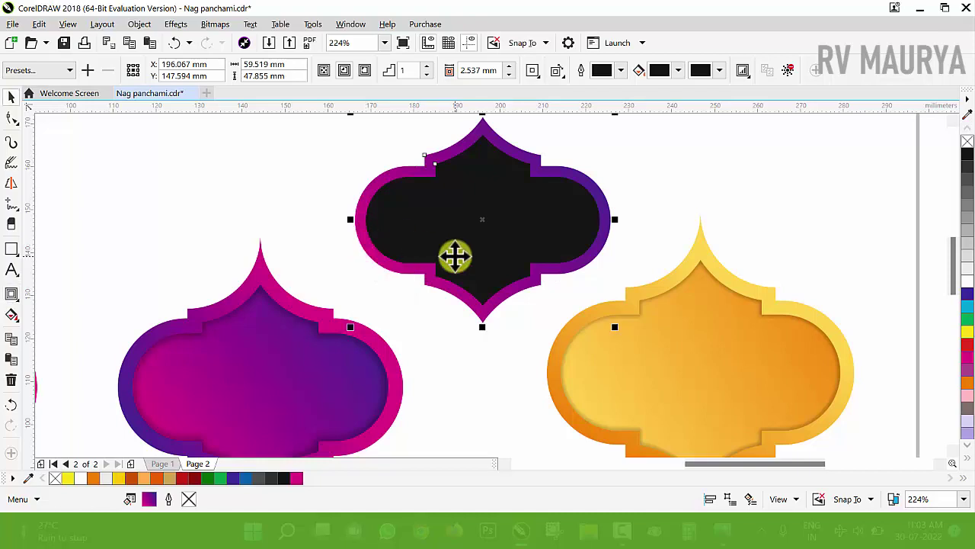
key("ctrl+k")
left_click(644, 185)
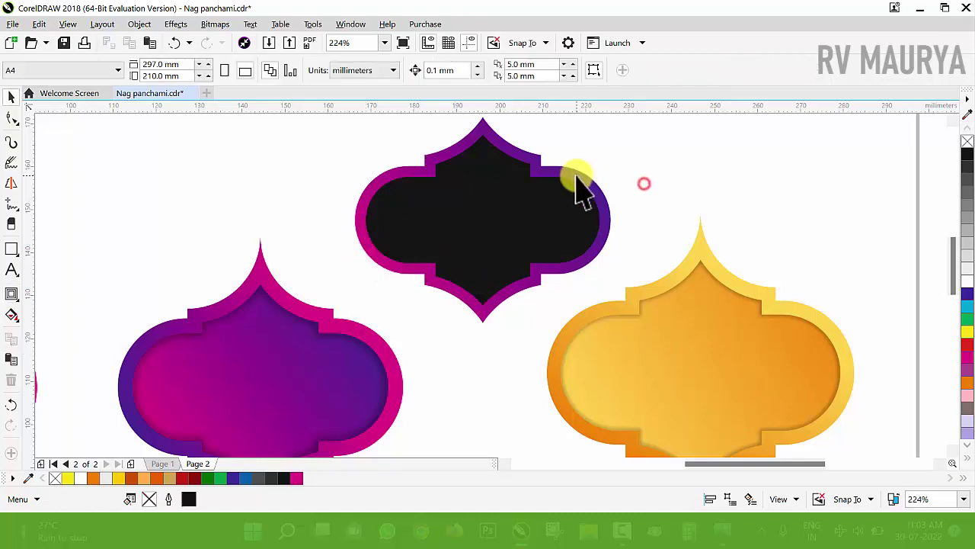
Change the magenta start colour of the outer shape's gradient to cyan for a cyan-to-blue fill
left_click(574, 169)
key("space")
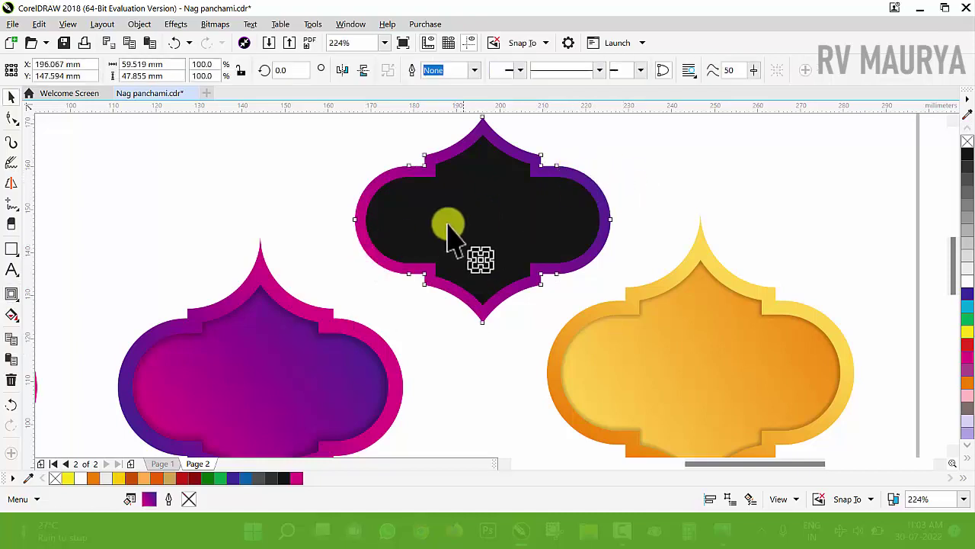
key("space")
key("g")
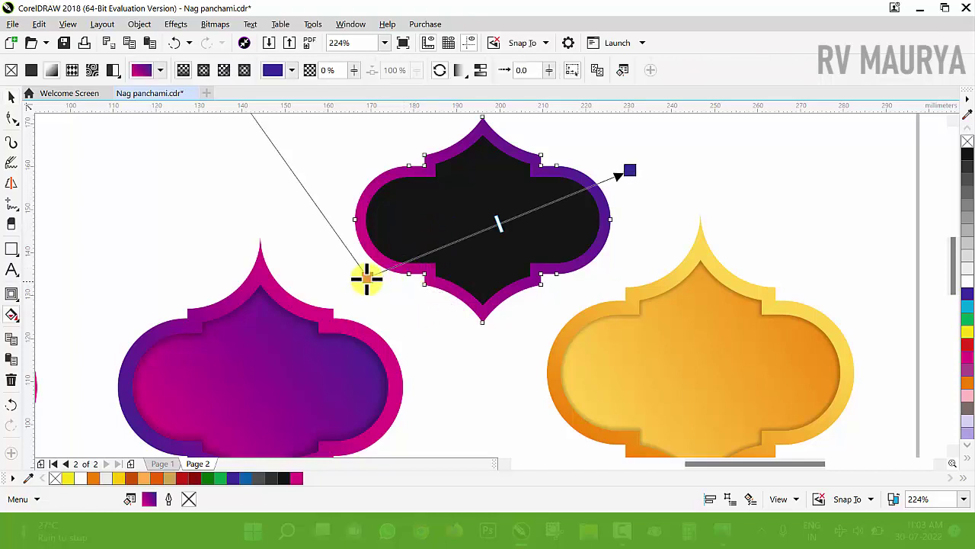
left_click(368, 276)
left_click(965, 329)
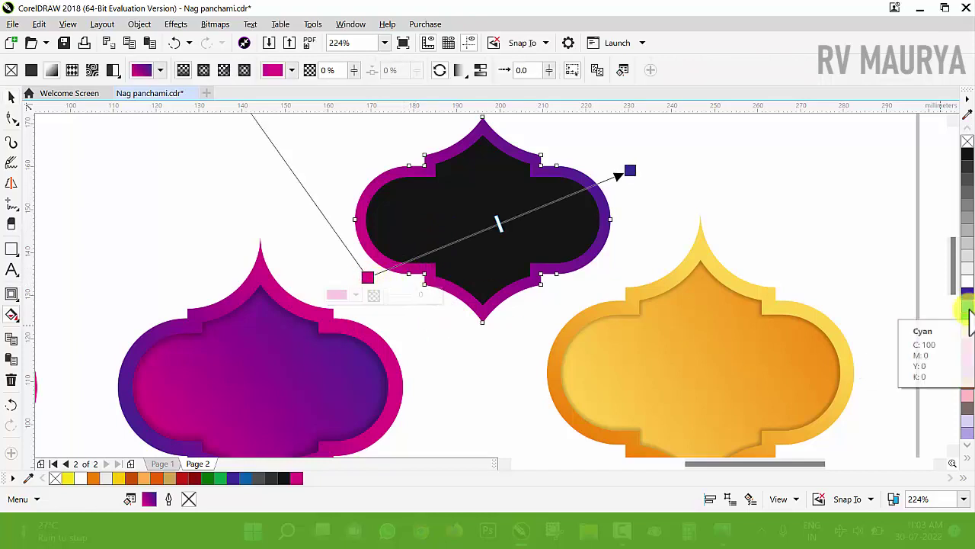
left_click(968, 306)
key("space")
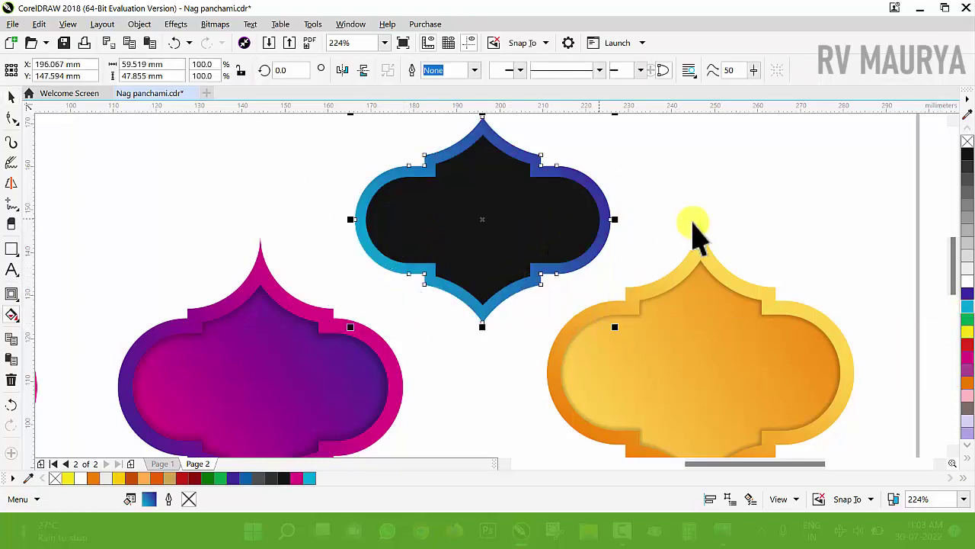
Copy the outer shape's cyan-to-blue gradient fill onto the black inner shape
left_click(707, 221)
left_click(464, 307)
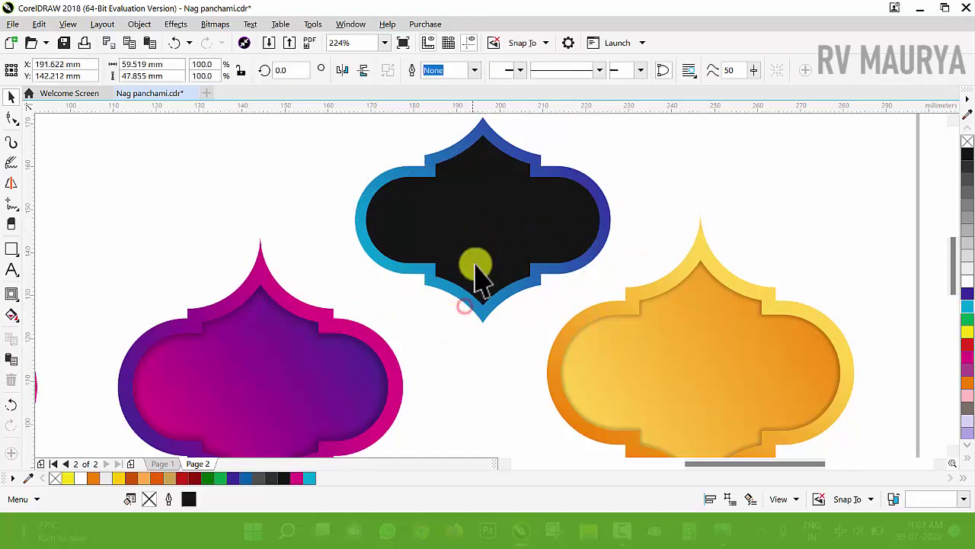
left_click_drag(152, 499, 513, 256)
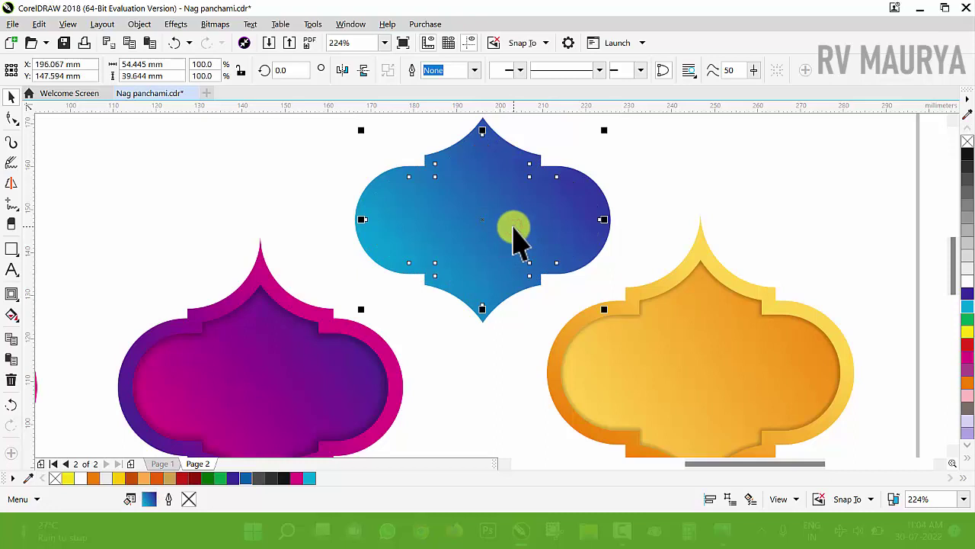
Reverse the inner shape's gradient and stretch it so its dark blue start lies well outside the shape's lower-left edge
key("g")
left_click(444, 70)
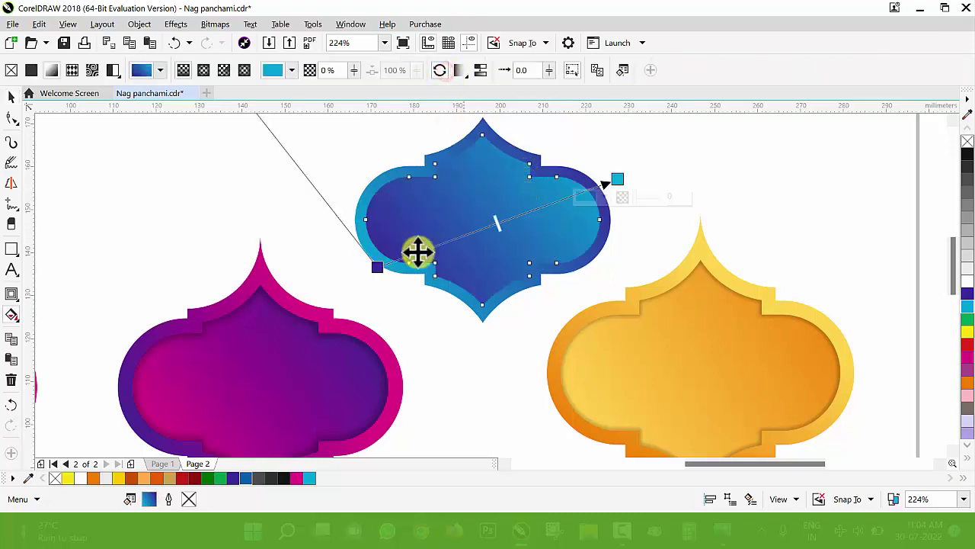
left_click_drag(385, 268, 308, 296)
key("ctrl+z")
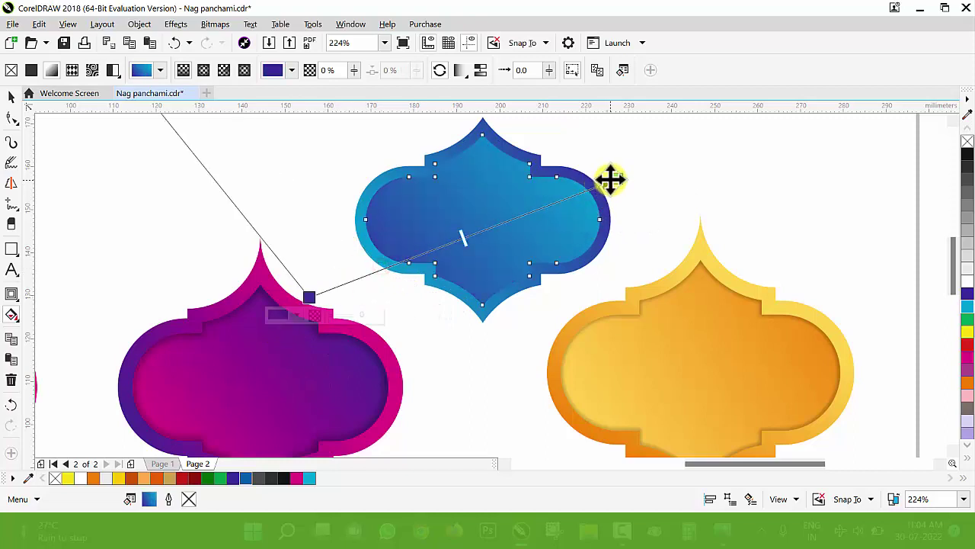
left_click(615, 180)
mouse_move(618, 179)
left_mouse_down()
mouse_move(527, 196)
mouse_move(624, 175)
left_mouse_up()
key("space")
Place a copy of the inner shape outside the page, remove its fill and give it a black outline
scroll(472, 209, "down", 2)
left_click(629, 167)
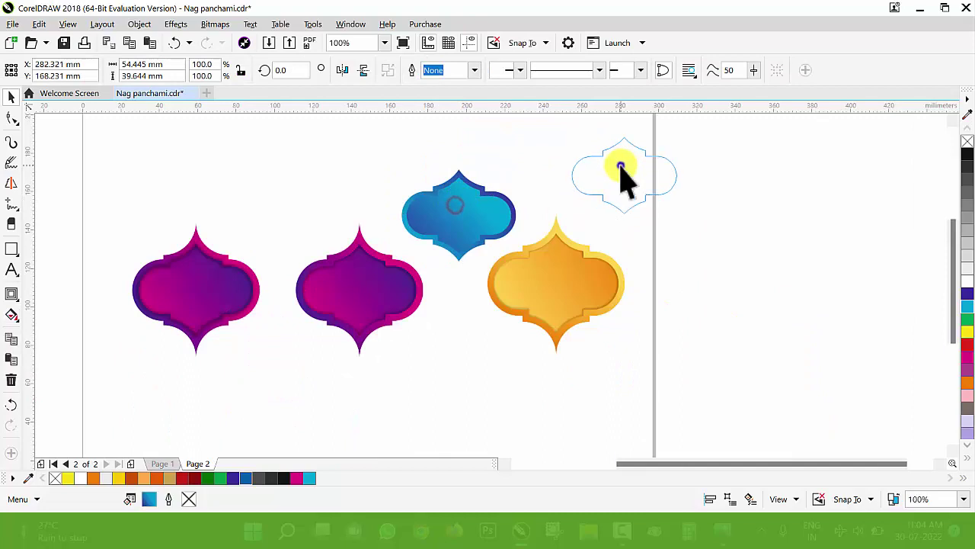
left_click(967, 142)
right_click(968, 155)
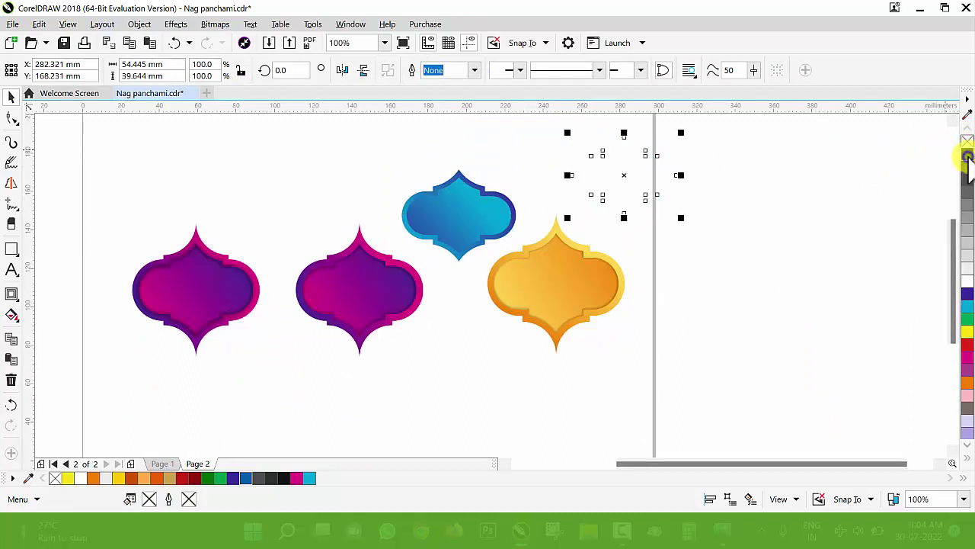
left_click_drag(610, 157, 747, 174)
Apply a Large Glow drop shadow to the outlined copy, with Outside feathering direction and a feathering of 6
scroll(789, 197, "up", 1)
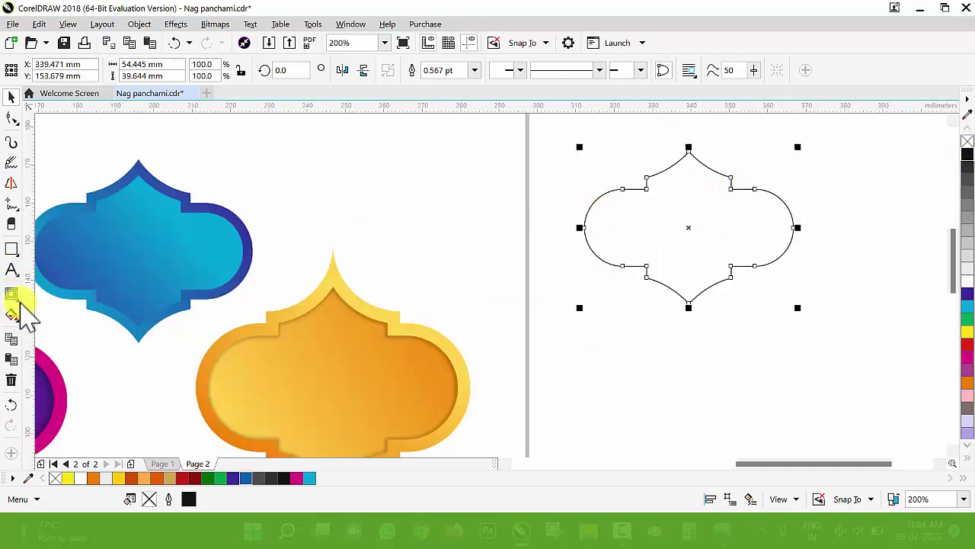
left_click(15, 299)
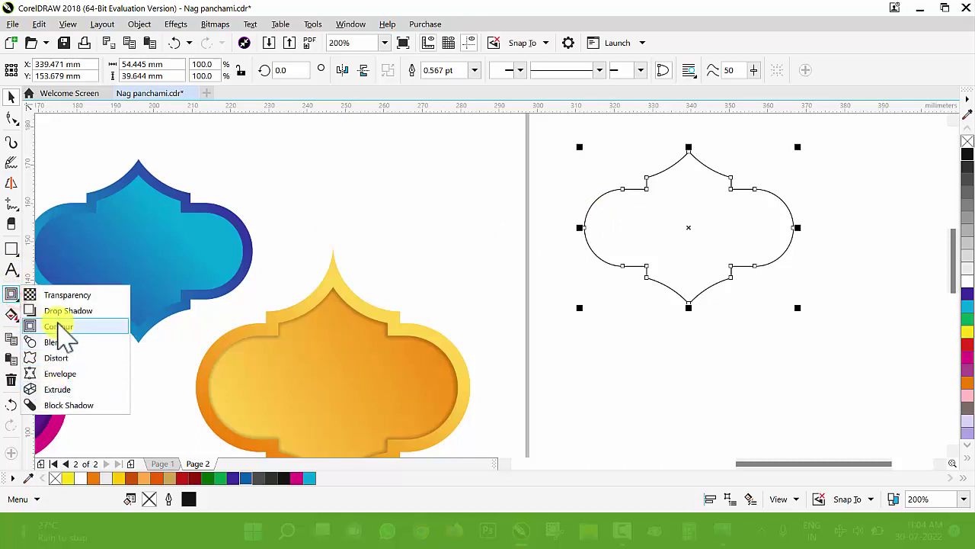
left_click(57, 311)
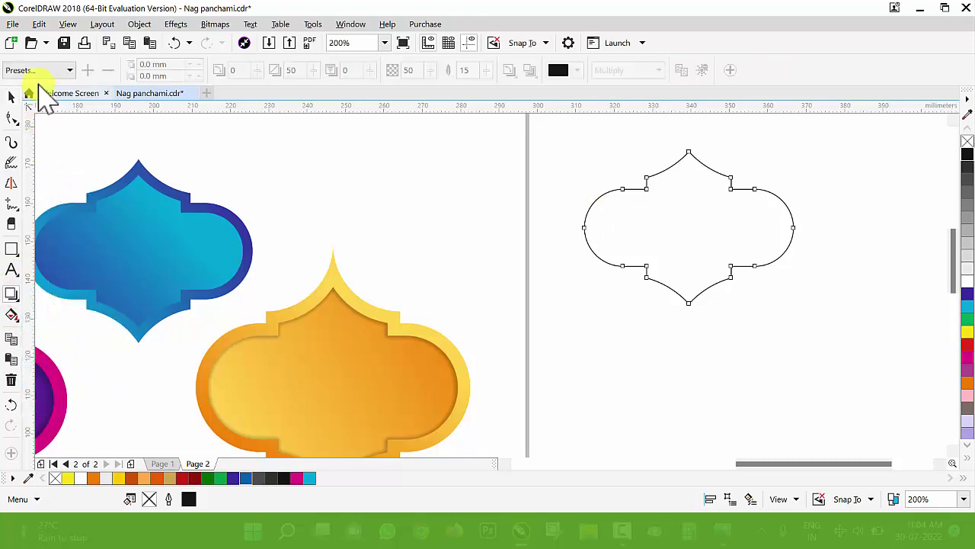
left_click(44, 71)
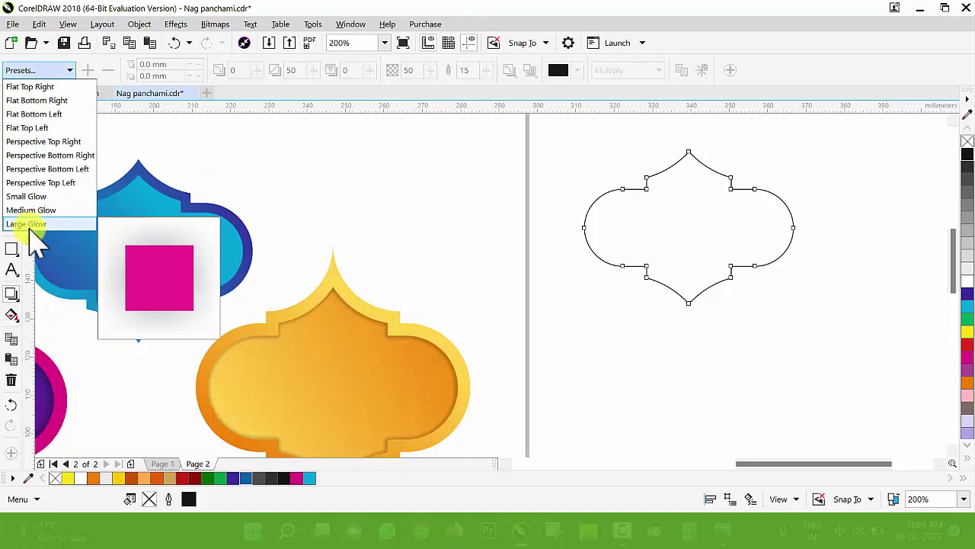
left_click(31, 224)
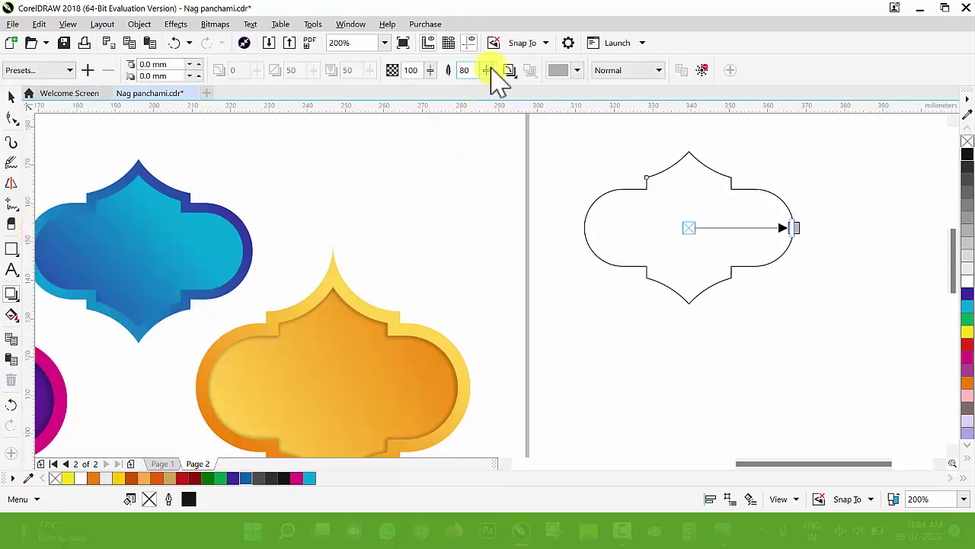
left_click(514, 70)
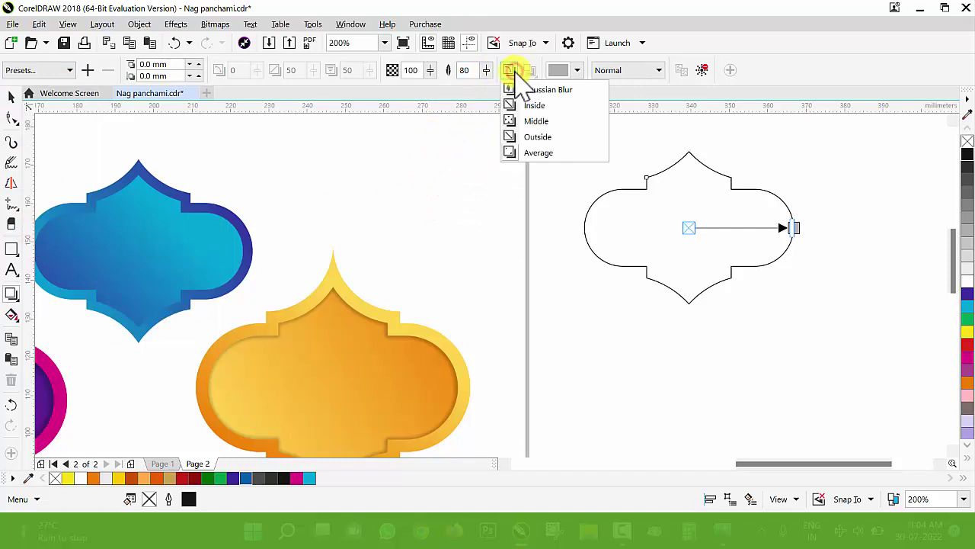
left_click(519, 138)
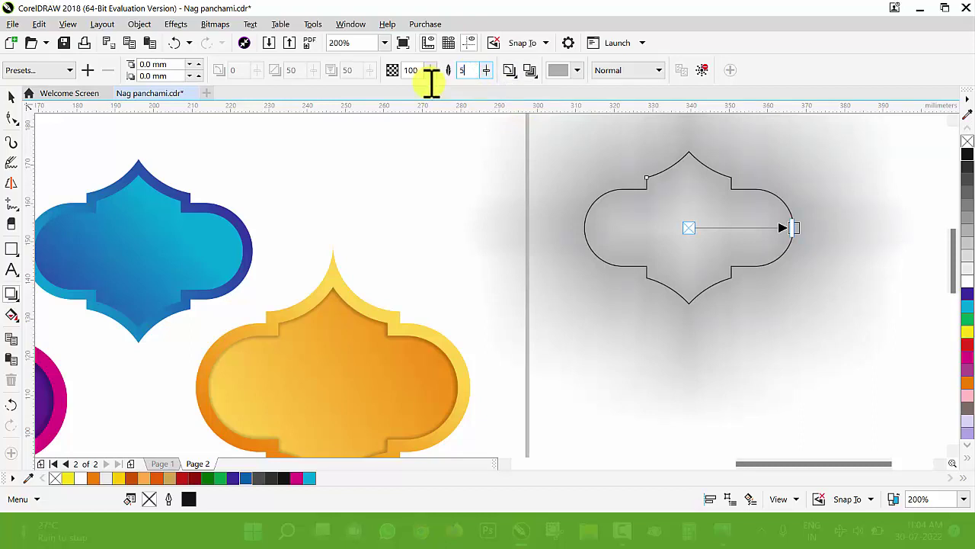
key("Return")
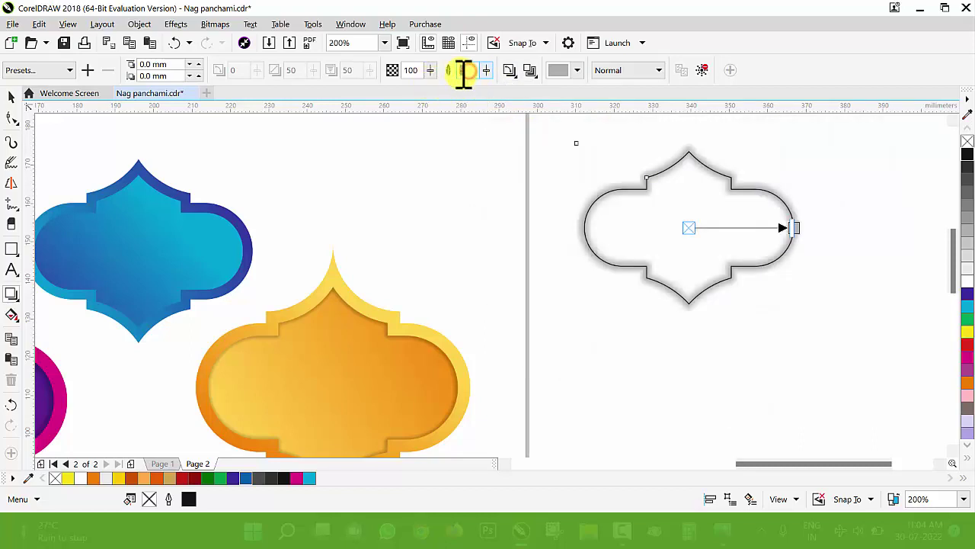
Set the shadow's merge mode to Multiply and its colour to grey C42 M35 Y34 K18
left_click(561, 71)
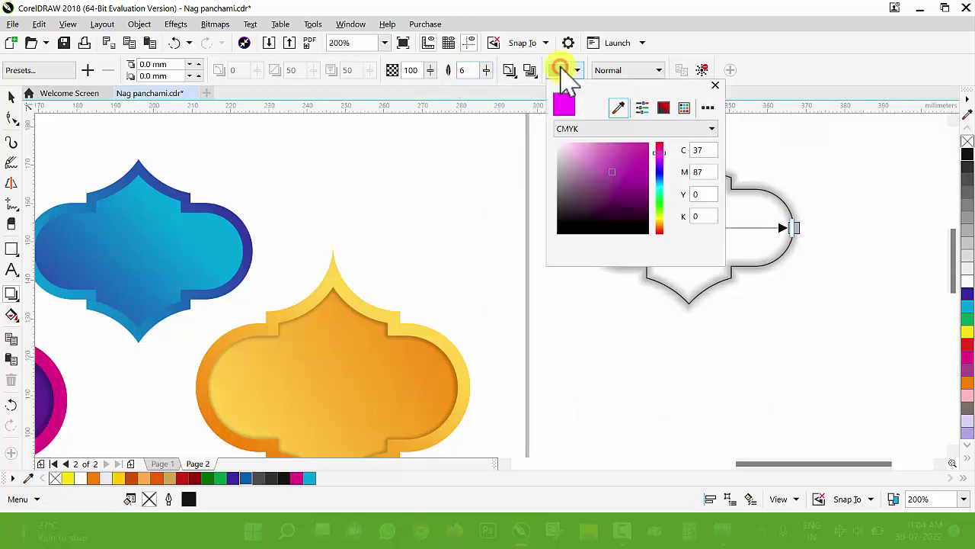
left_click(557, 199)
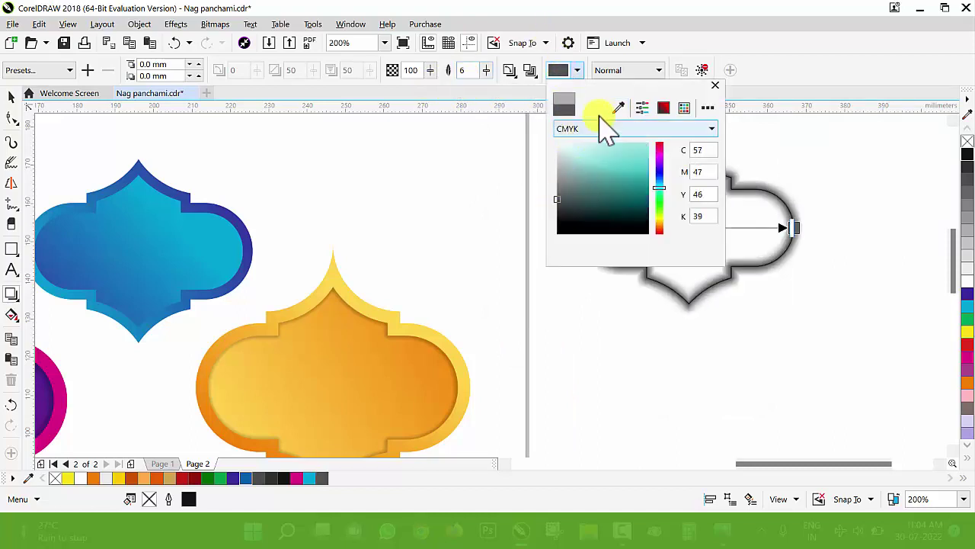
left_click(630, 70)
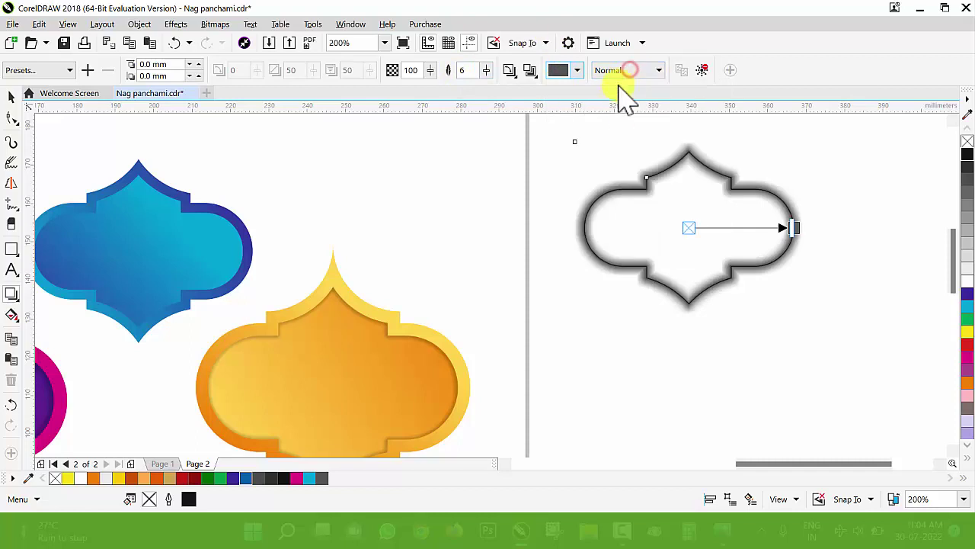
left_click(618, 75)
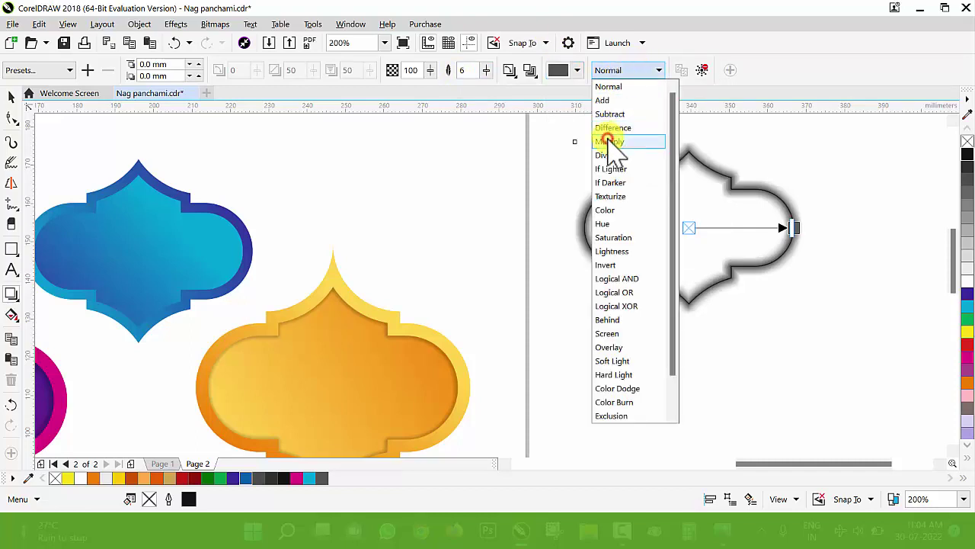
left_click(610, 141)
left_click(560, 72)
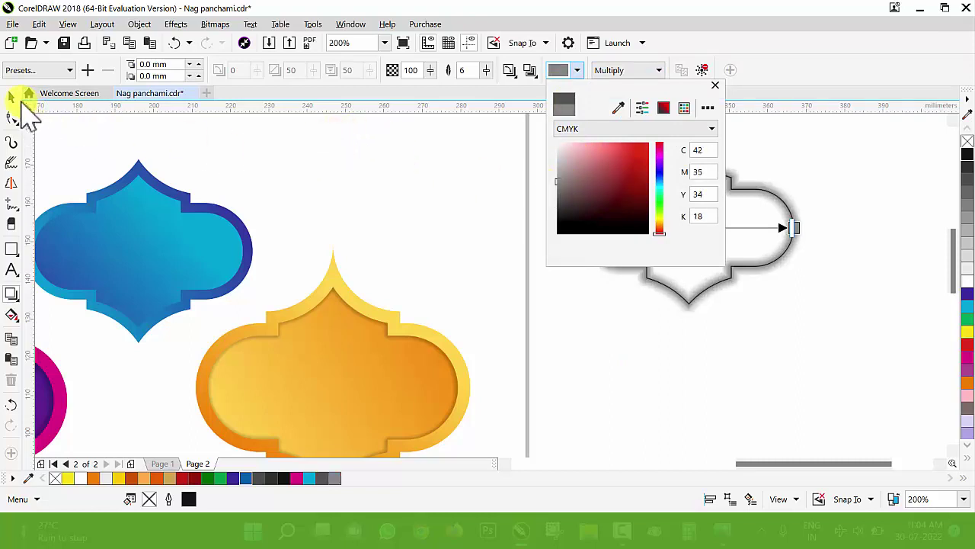
Break the shadow apart from its black outline and delete the outline
left_click(10, 97)
left_click(659, 222)
left_click_drag(659, 222, 625, 233)
key("ctrl+z")
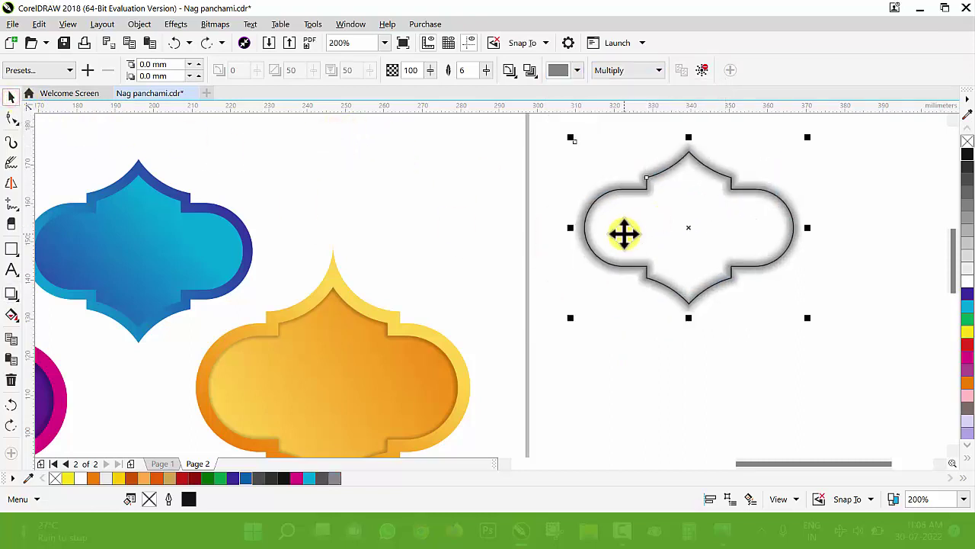
left_click(622, 234)
left_click(793, 296)
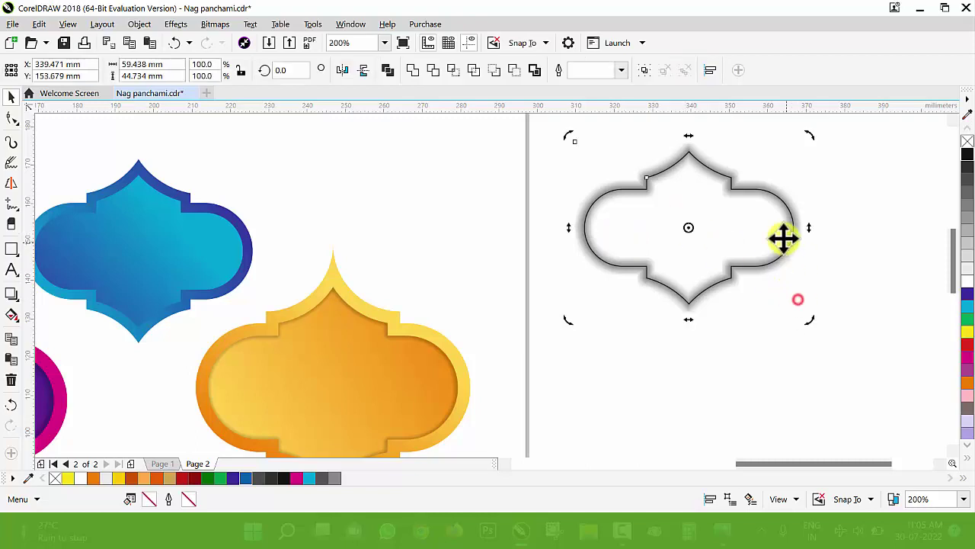
left_click(843, 202)
left_click(779, 198)
left_click_drag(726, 224, 687, 240)
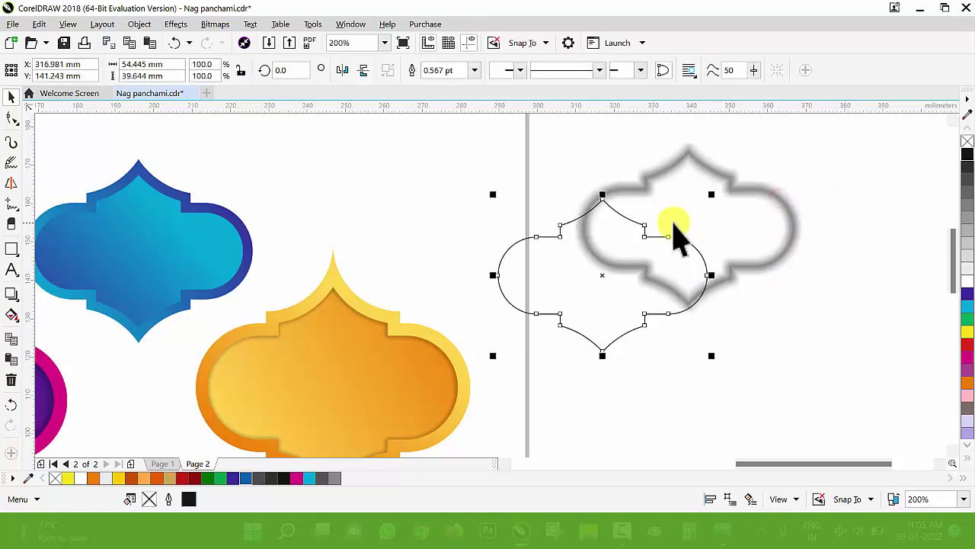
key("Delete")
PowerClip the detached grey shadow inside the inner cyan-to-blue shape and clear the selection
left_click(724, 175)
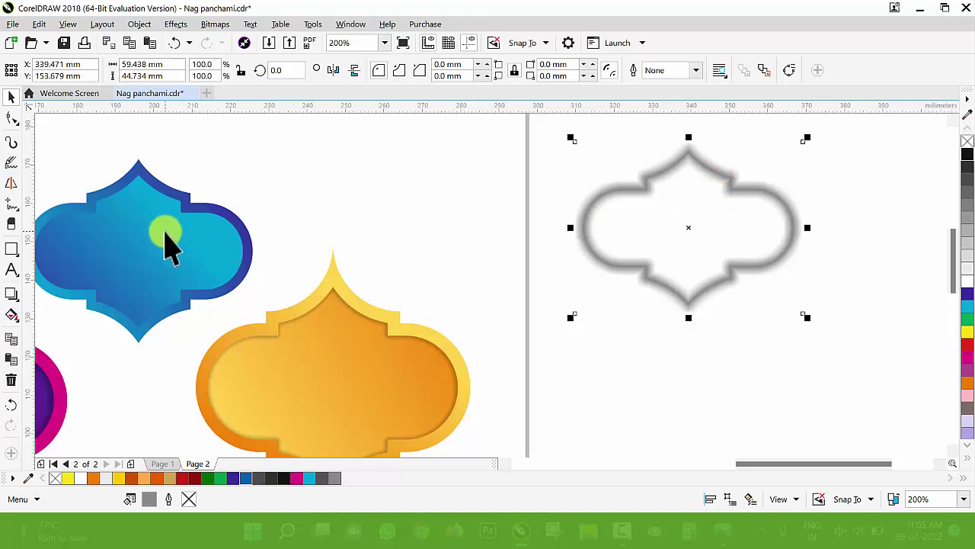
right_click(623, 197)
left_click(688, 113)
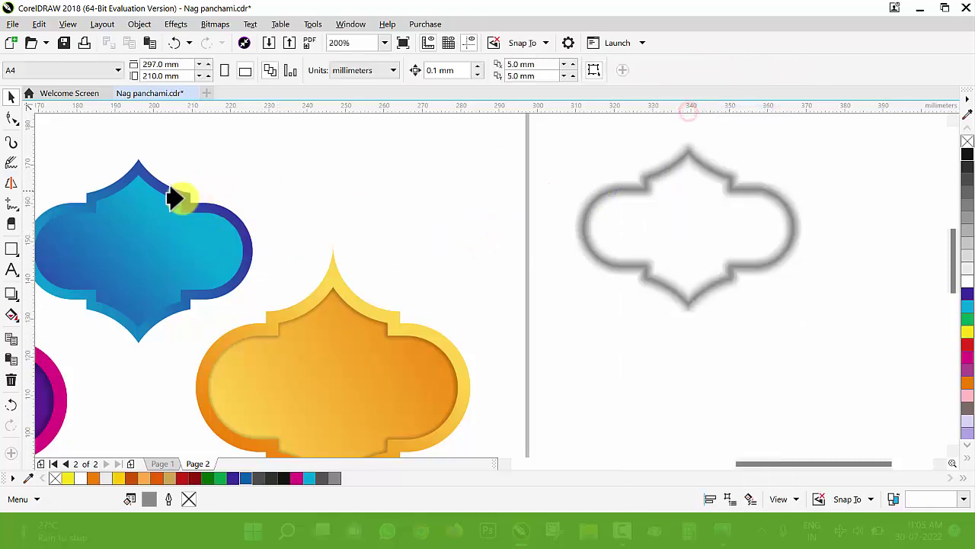
left_click(158, 221)
left_click(377, 234)
Examine the inner shadow of the cyan-to-blue frame alongside the magenta-purple and gold frames
scroll(389, 234, "down", 1)
key("z")
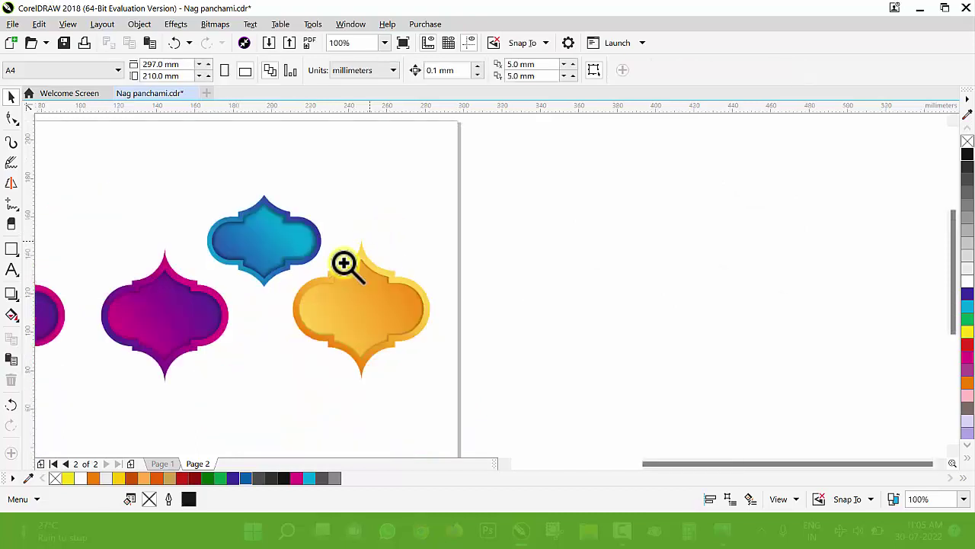
left_click_drag(72, 169, 461, 374)
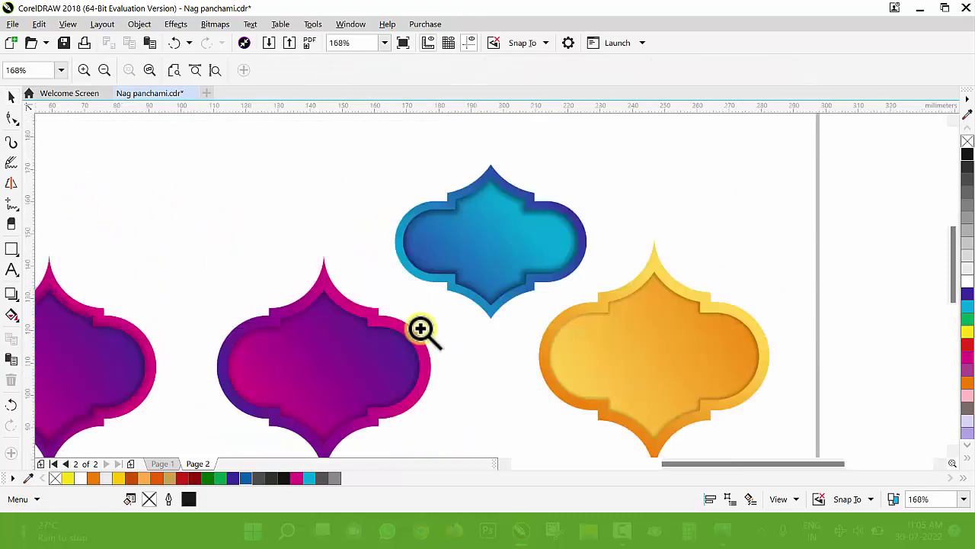
left_click_drag(183, 150, 786, 405)
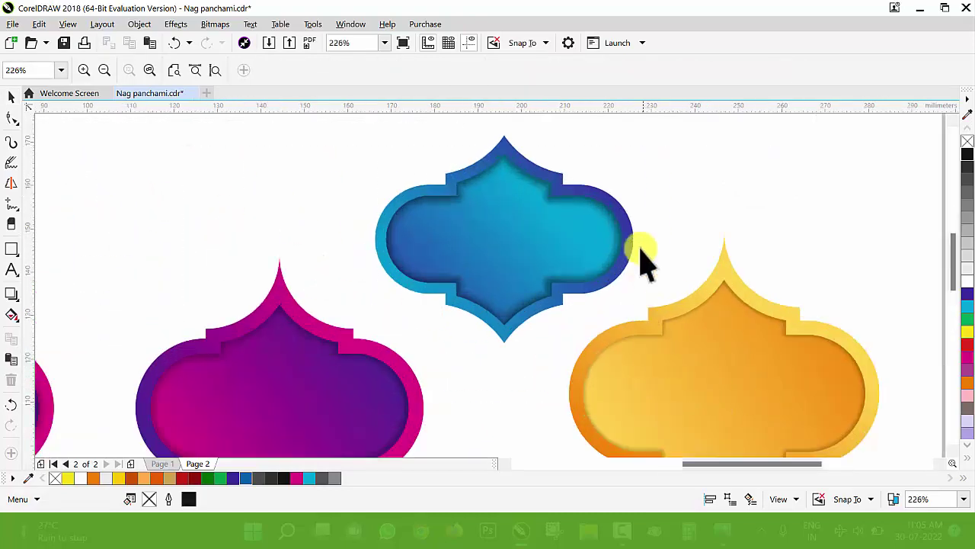
key("space")
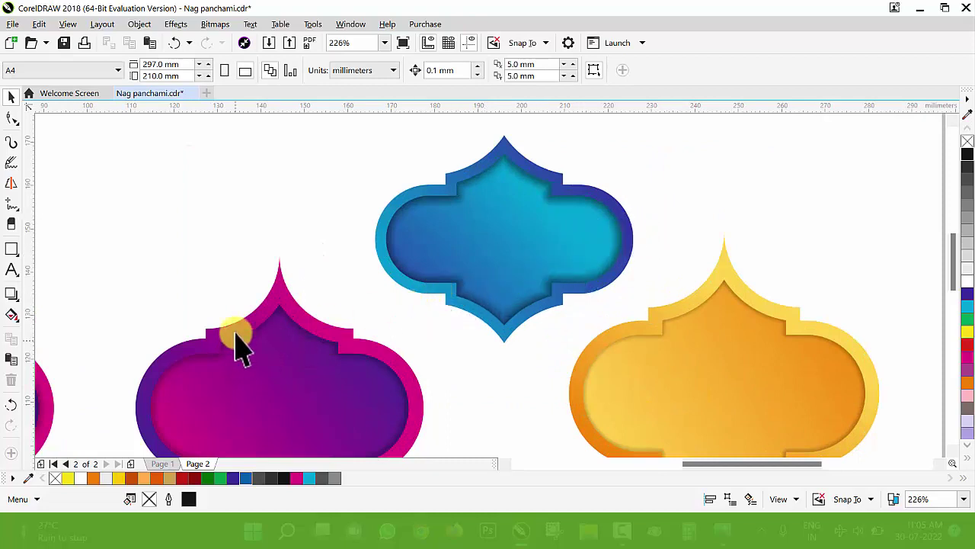
left_click(275, 247)
key("ctrl+z")
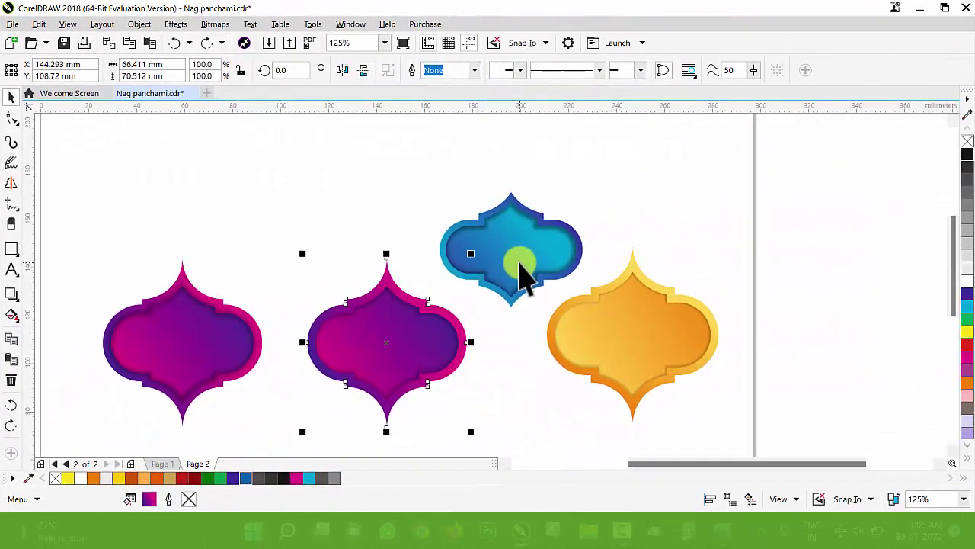
key("z")
left_click_drag(86, 165, 790, 419)
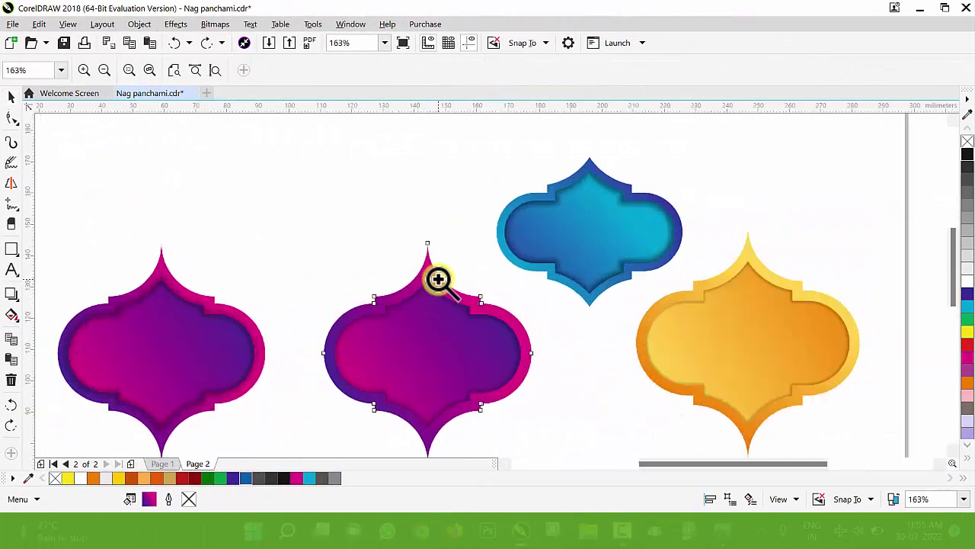